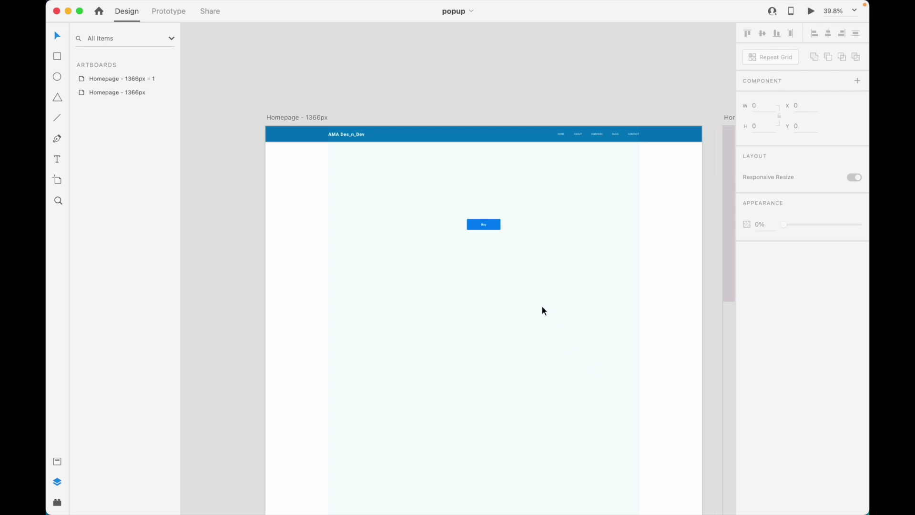
- Select across the Homepage header with a marquee to see which of its elements are picked up
{"action": "left_click_drag", "start_coordinate": [373, 113], "coordinate": [414, 165]}
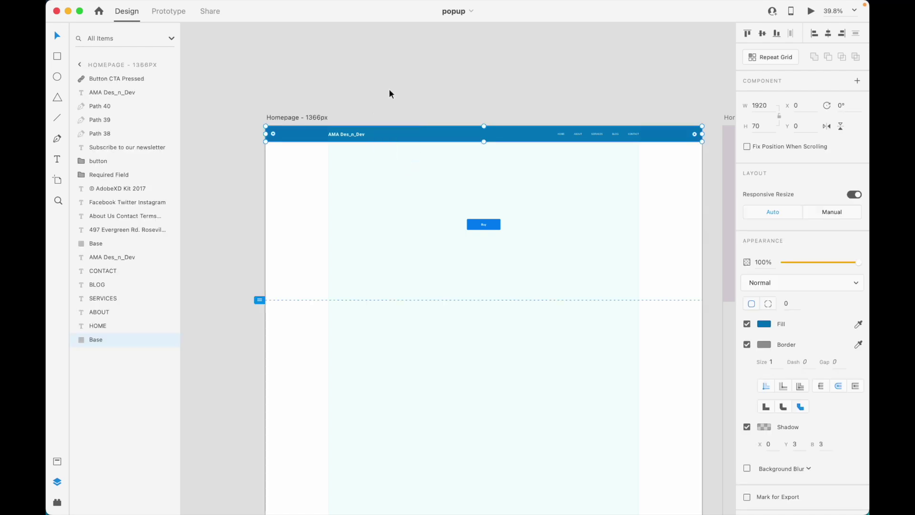
{"action": "left_click", "coordinate": [389, 93]}
{"action": "left_click_drag", "start_coordinate": [457, 108], "coordinate": [514, 144]}
{"action": "left_click", "coordinate": [339, 111]}
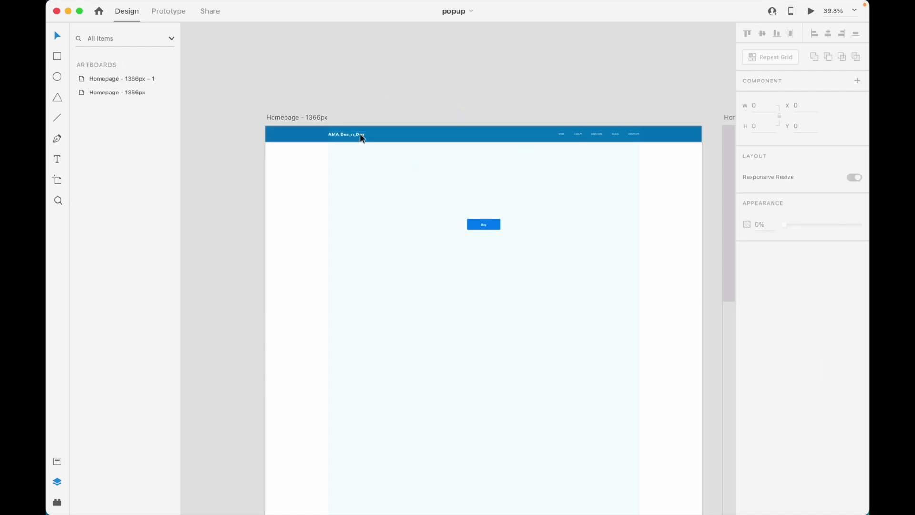
- Select the AMA Des_n_Dev logo text and the blue header bar one at a time to check that they are separate
{"action": "scroll", "coordinate": [362, 140], "scroll_direction": "up", "scroll_amount": 1}
{"action": "scroll", "coordinate": [347, 138], "scroll_direction": "up", "scroll_amount": 4}
{"action": "left_click", "coordinate": [357, 188]}
{"action": "scroll", "coordinate": [355, 193], "scroll_direction": "up", "scroll_amount": 5}
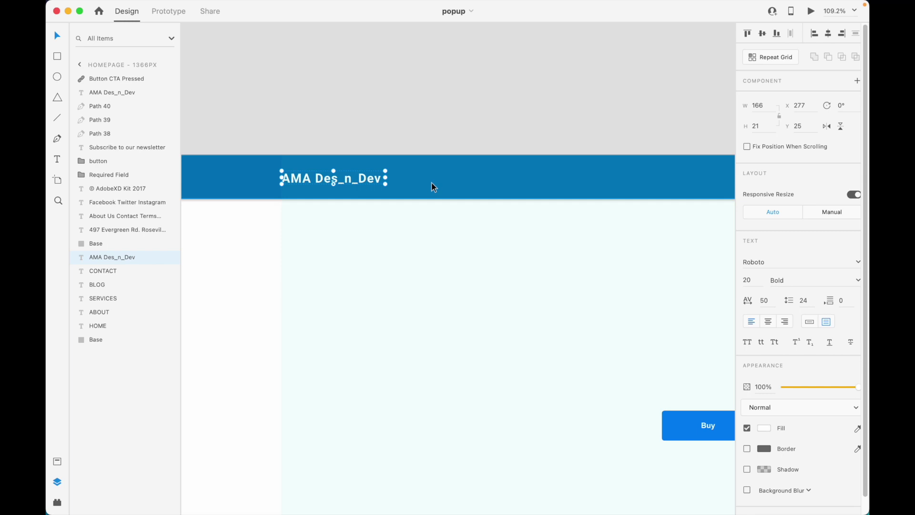
{"action": "left_click", "coordinate": [373, 180]}
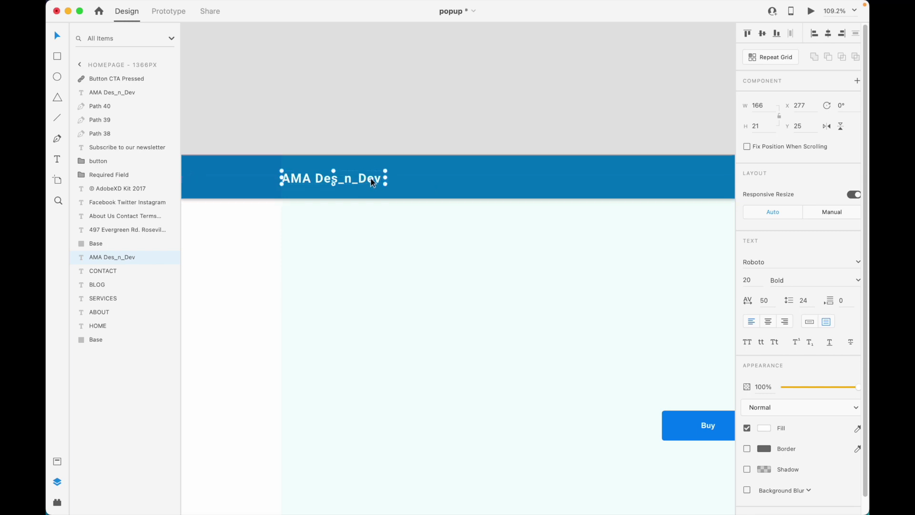
{"action": "left_click", "coordinate": [450, 168]}
{"action": "scroll", "coordinate": [449, 172], "scroll_direction": "down", "scroll_amount": 1}
{"action": "mouse_move", "coordinate": [449, 172]}
{"action": "left_mouse_down"}
{"action": "mouse_move", "coordinate": [451, 138]}
{"action": "mouse_move", "coordinate": [450, 174]}
{"action": "left_mouse_up"}
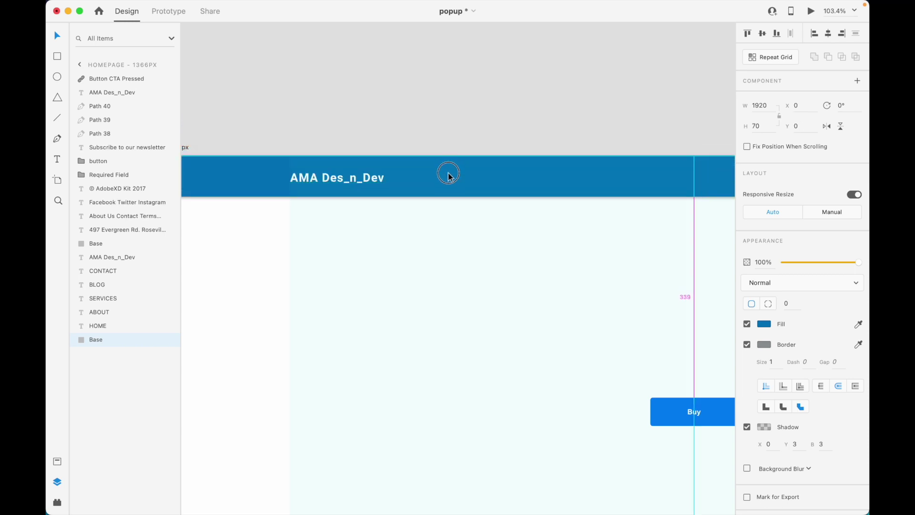
- Inspect the header elements individually by selecting the logo text, the background bar and the HOME link
{"action": "key", "text": "super+0"}
{"action": "scroll", "coordinate": [472, 172], "scroll_direction": "up", "scroll_amount": 5}
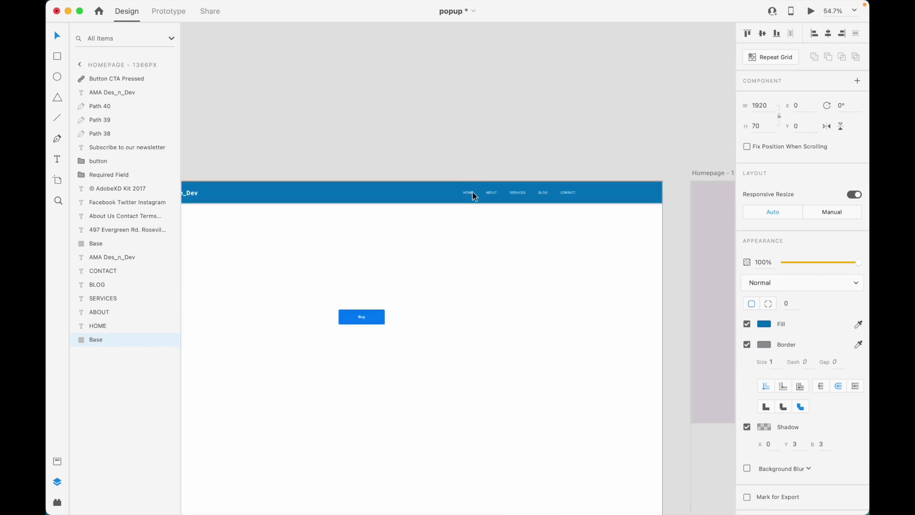
{"action": "scroll", "coordinate": [523, 204], "scroll_direction": "down", "scroll_amount": 1}
{"action": "scroll", "coordinate": [274, 201], "scroll_direction": "up", "scroll_amount": 3}
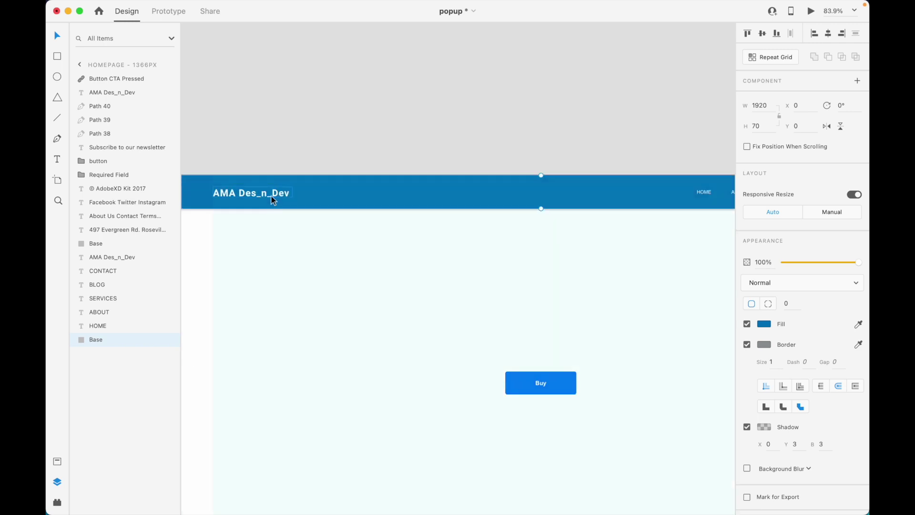
{"action": "left_click", "coordinate": [272, 196]}
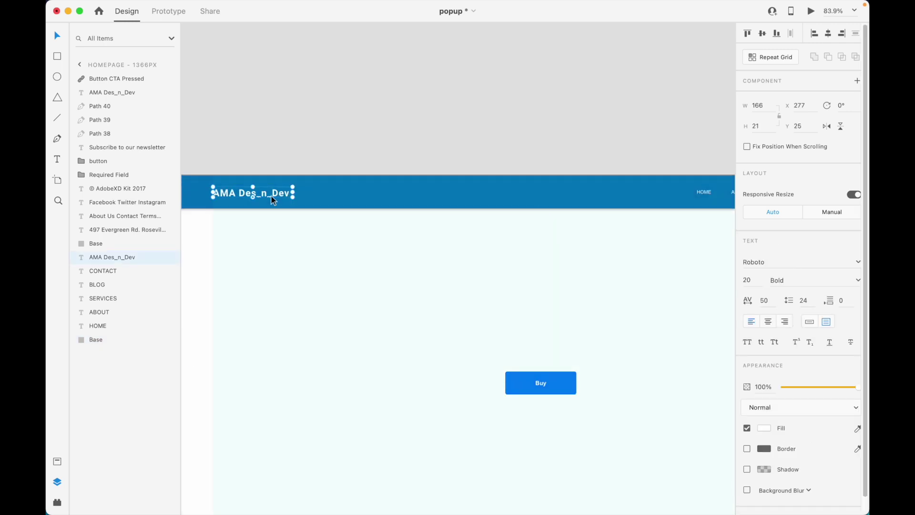
{"action": "left_click", "coordinate": [332, 193]}
{"action": "scroll", "coordinate": [317, 193], "scroll_direction": "down", "scroll_amount": 1}
{"action": "scroll", "coordinate": [524, 208], "scroll_direction": "up", "scroll_amount": 3}
{"action": "scroll", "coordinate": [480, 205], "scroll_direction": "down", "scroll_amount": 2}
{"action": "left_click", "coordinate": [537, 195]}
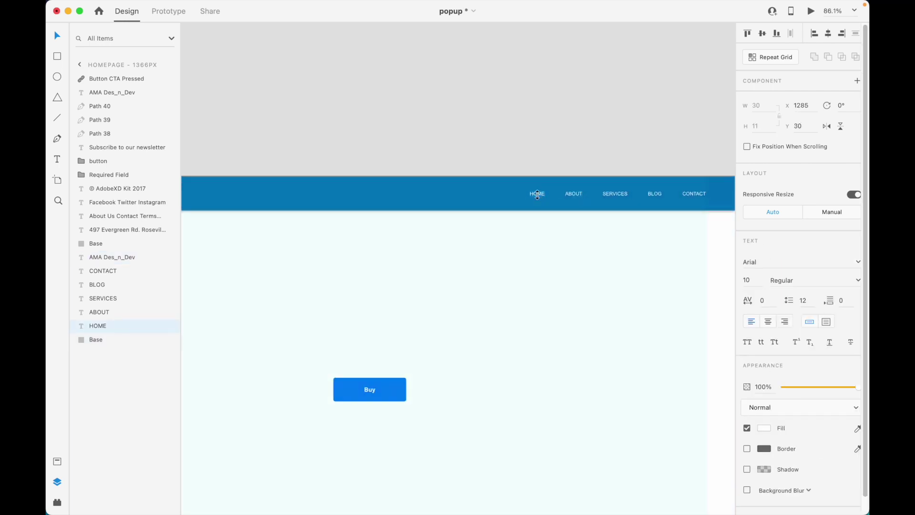
- Group the five navigation links, the blue background bar and the AMA Des_n_Dev logo text of the header
{"action": "left_click", "coordinate": [572, 194]}
{"action": "left_click", "coordinate": [533, 195], "text": "shift"}
{"action": "left_click", "coordinate": [609, 196], "text": "shift"}
{"action": "left_click", "coordinate": [656, 195], "text": "shift"}
{"action": "left_click", "coordinate": [693, 195], "text": "shift"}
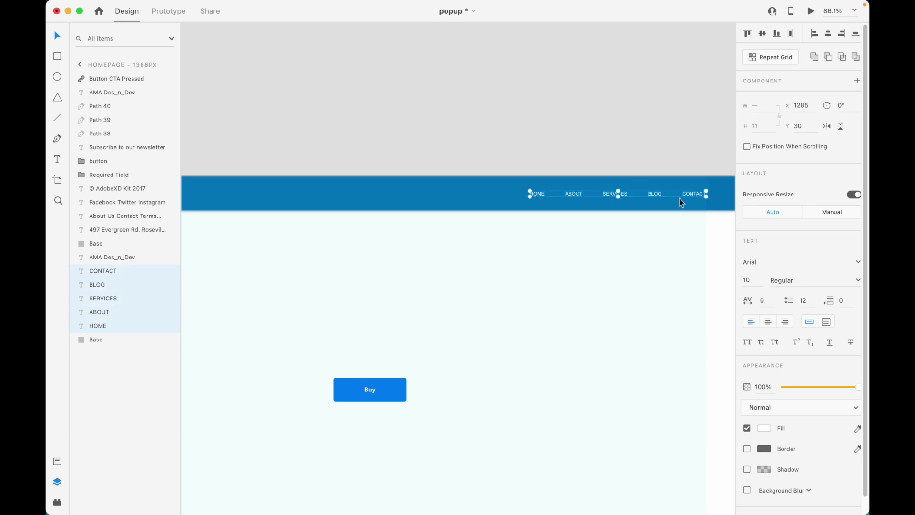
{"action": "left_click", "coordinate": [446, 198], "text": "shift"}
{"action": "scroll", "coordinate": [602, 214], "scroll_direction": "down", "scroll_amount": 1}
{"action": "scroll", "coordinate": [541, 244], "scroll_direction": "down", "scroll_amount": 1}
{"action": "left_click", "coordinate": [254, 210], "text": "shift"}
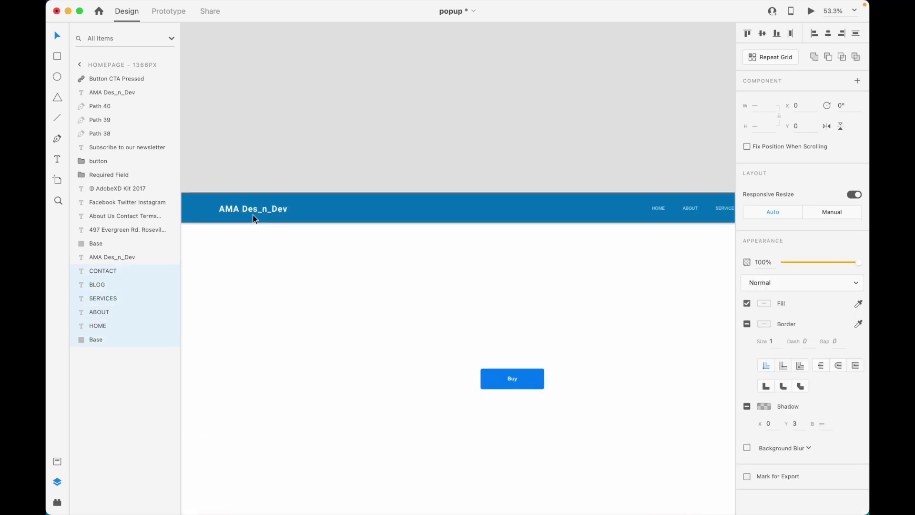
{"action": "right_click", "coordinate": [430, 207]}
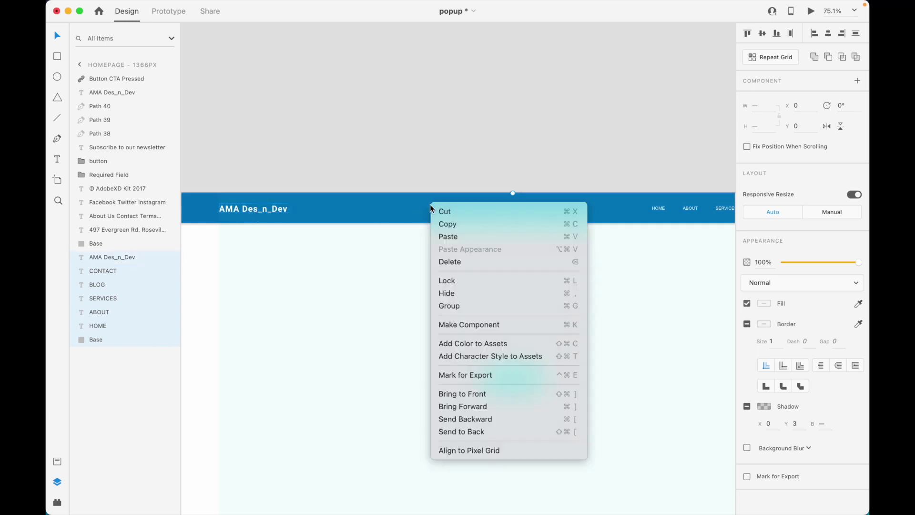
{"action": "left_click", "coordinate": [484, 307]}
{"action": "scroll", "coordinate": [415, 151], "scroll_direction": "down", "scroll_amount": 1}
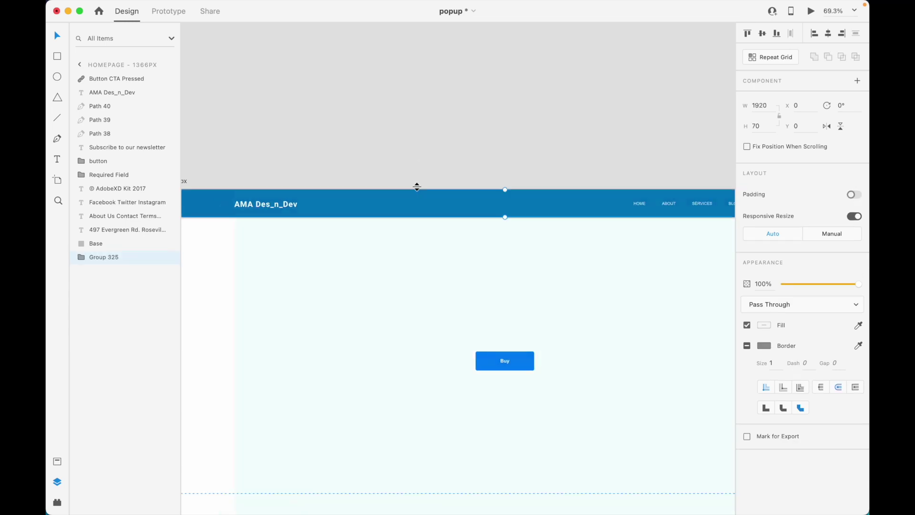
- Check that the header's logo, links and background are selected together as one group
{"action": "mouse_move", "coordinate": [419, 200]}
{"action": "left_mouse_down"}
{"action": "mouse_move", "coordinate": [418, 176]}
{"action": "mouse_move", "coordinate": [417, 201]}
{"action": "left_mouse_up"}
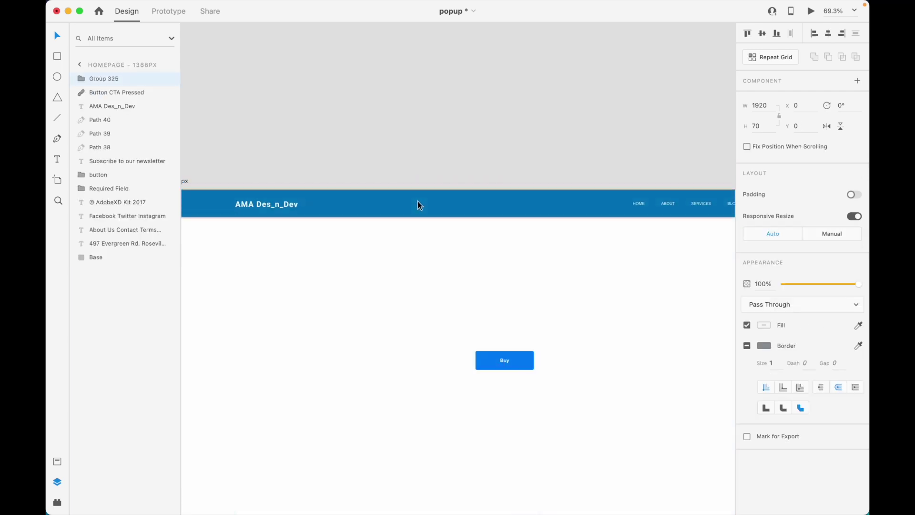
{"action": "scroll", "coordinate": [654, 231], "scroll_direction": "up", "scroll_amount": 5}
{"action": "scroll", "coordinate": [630, 204], "scroll_direction": "down", "scroll_amount": 5}
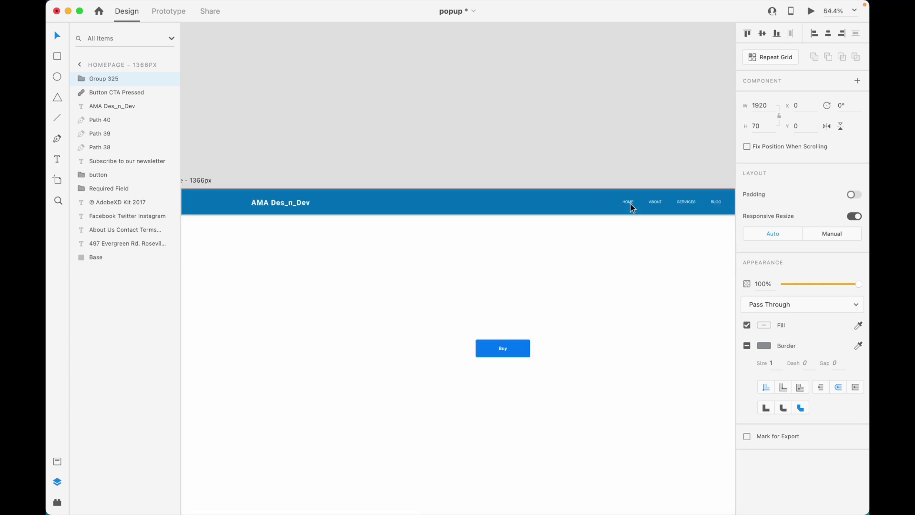
{"action": "left_click", "coordinate": [487, 101]}
{"action": "left_click", "coordinate": [384, 208]}
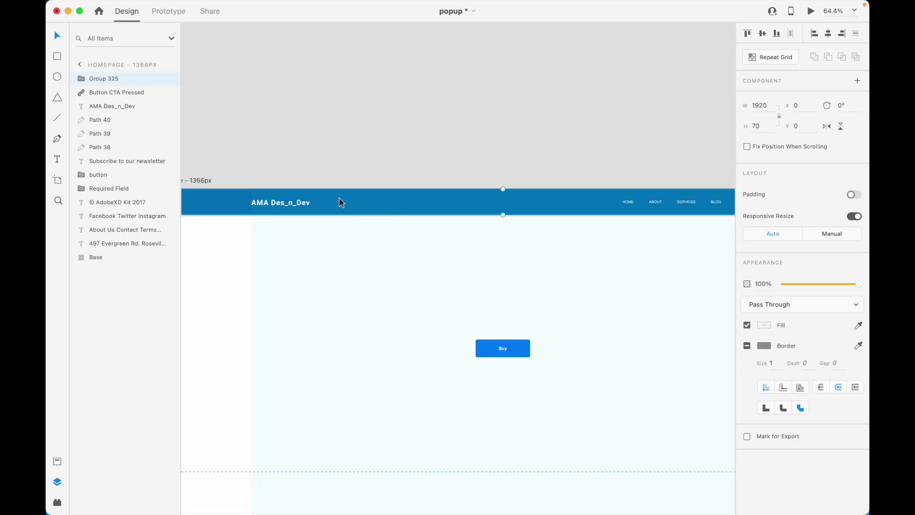
{"action": "left_click_drag", "start_coordinate": [268, 171], "coordinate": [448, 221]}
{"action": "left_click", "coordinate": [448, 220]}
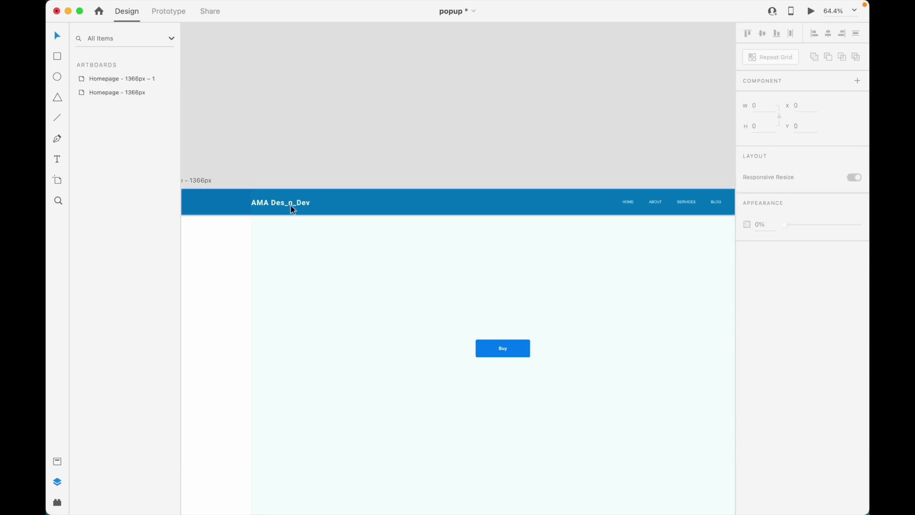
{"action": "left_click_drag", "start_coordinate": [278, 178], "coordinate": [318, 209]}
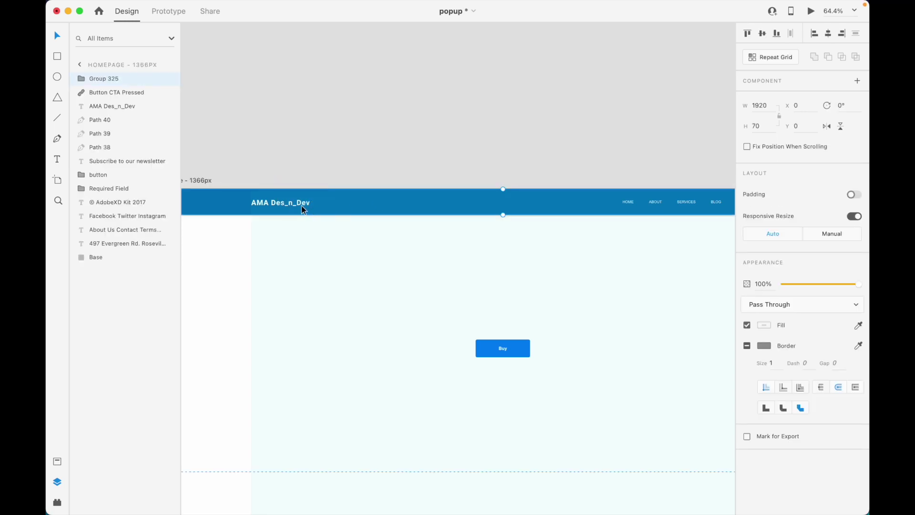
{"action": "scroll", "coordinate": [302, 205], "scroll_direction": "up", "scroll_amount": 3}
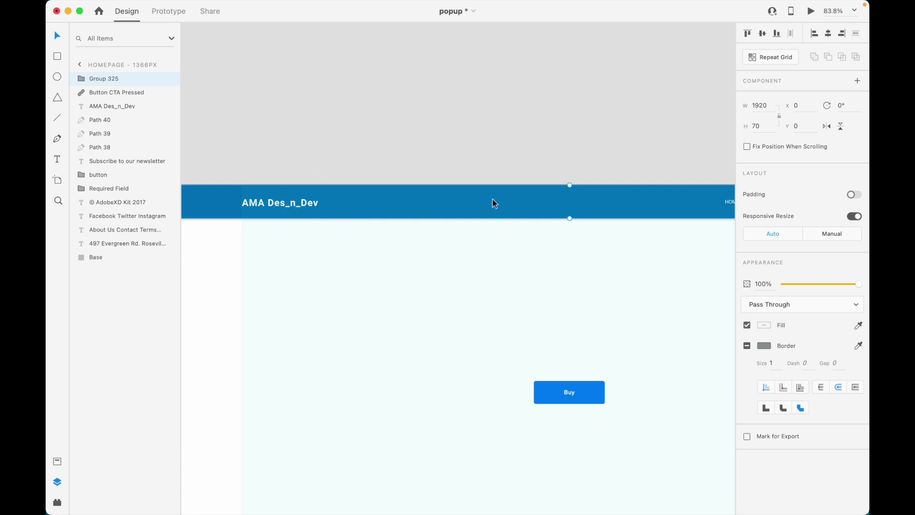
{"action": "scroll", "coordinate": [282, 205], "scroll_direction": "up", "scroll_amount": 5}
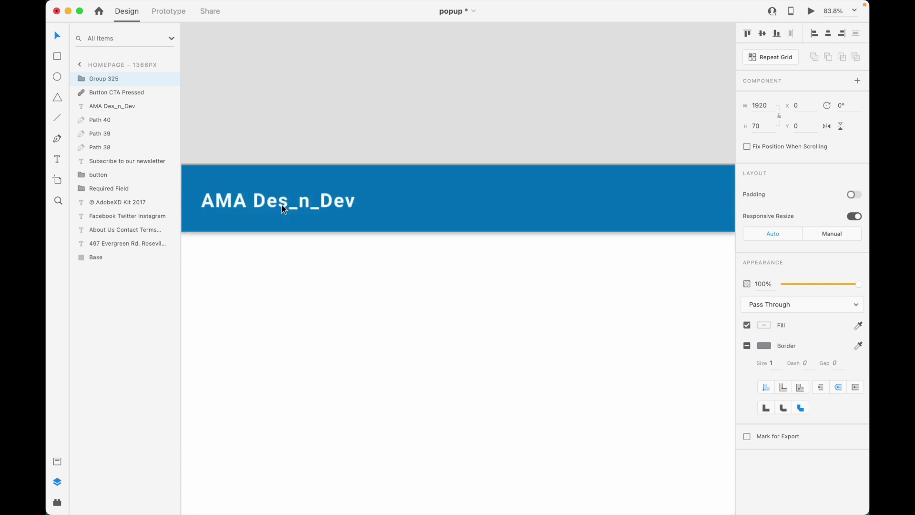
- Enter the header group to select the logo text, background and HOME link inside it, and leave the group
{"action": "double_click", "coordinate": [281, 205]}
{"action": "scroll", "coordinate": [282, 205], "scroll_direction": "down", "scroll_amount": 1}
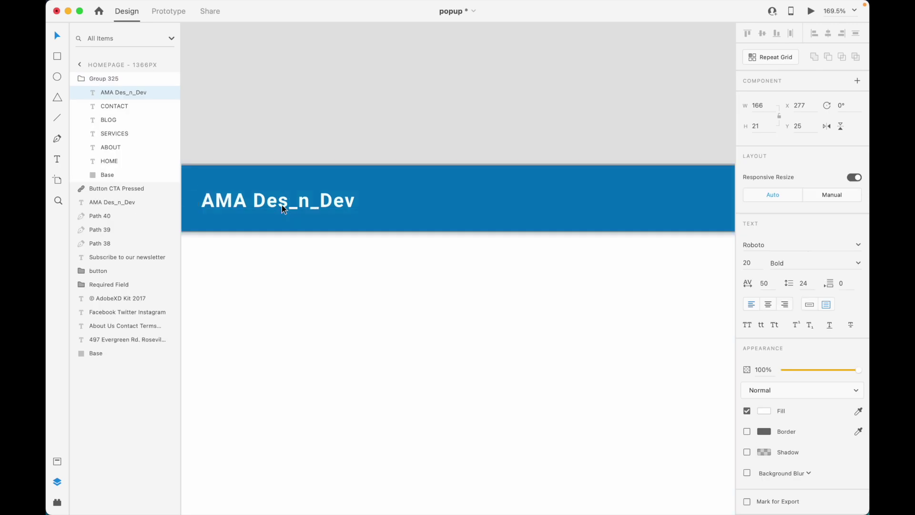
{"action": "scroll", "coordinate": [287, 214], "scroll_direction": "down", "scroll_amount": 4}
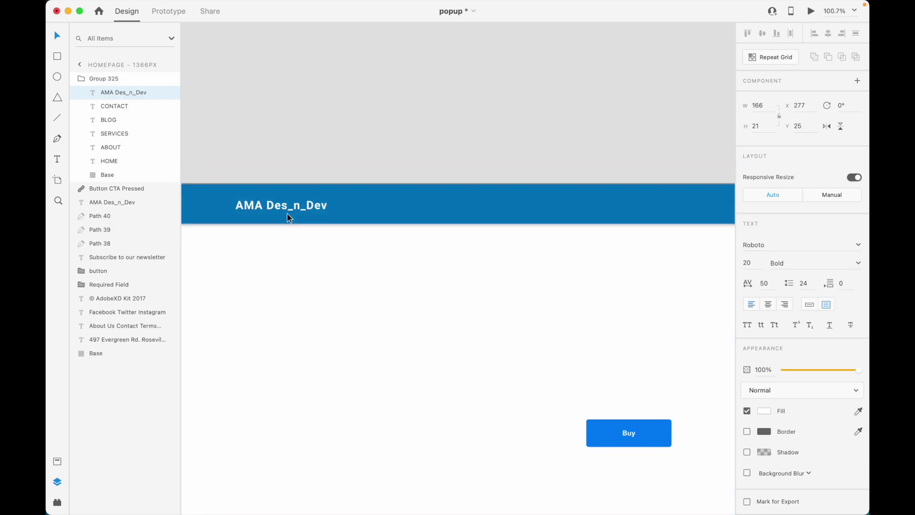
{"action": "left_click_drag", "start_coordinate": [299, 142], "coordinate": [396, 219]}
{"action": "scroll", "coordinate": [247, 224], "scroll_direction": "down", "scroll_amount": 2}
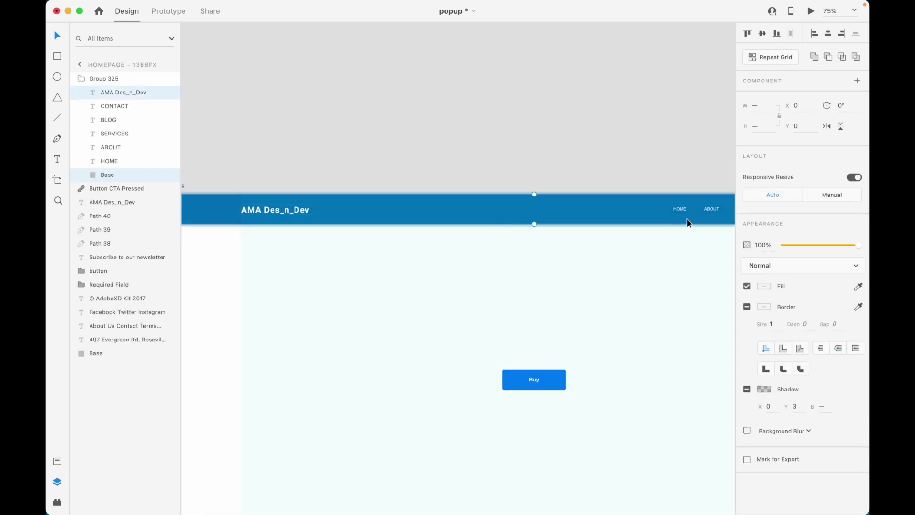
{"action": "scroll", "coordinate": [688, 220], "scroll_direction": "up", "scroll_amount": 4}
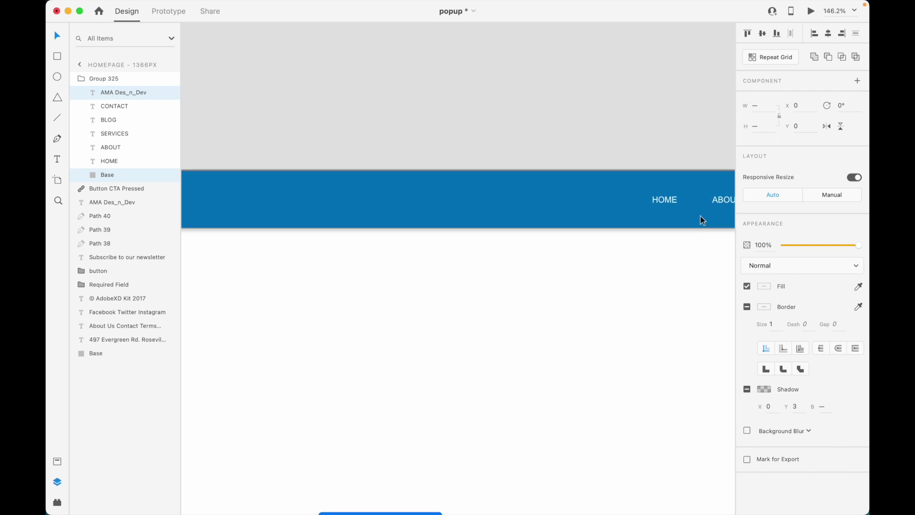
{"action": "double_click", "coordinate": [673, 202]}
{"action": "double_click", "coordinate": [672, 200]}
{"action": "key", "text": "Escape"}
{"action": "left_click", "coordinate": [324, 115]}
{"action": "scroll", "coordinate": [653, 213], "scroll_direction": "down", "scroll_amount": 1}
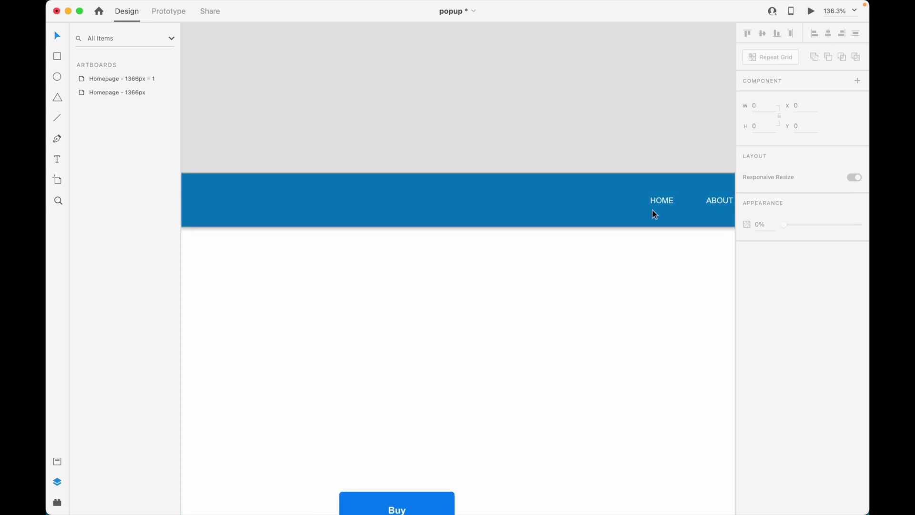
- Ungroup the header group and clear the selection
{"action": "scroll", "coordinate": [654, 214], "scroll_direction": "down", "scroll_amount": 3}
{"action": "scroll", "coordinate": [404, 194], "scroll_direction": "up", "scroll_amount": 2}
{"action": "left_click_drag", "start_coordinate": [300, 177], "coordinate": [638, 222]}
{"action": "right_click", "coordinate": [469, 216]}
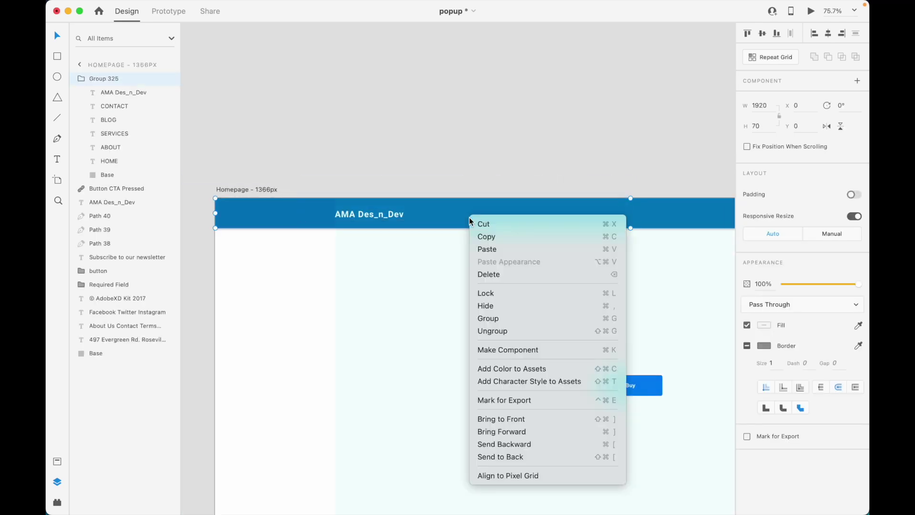
{"action": "left_click", "coordinate": [549, 334]}
{"action": "left_click", "coordinate": [415, 163]}
- Check the ungrouped header by selecting the logo text alone and with a marquee that also covers the bar
{"action": "left_click", "coordinate": [381, 215]}
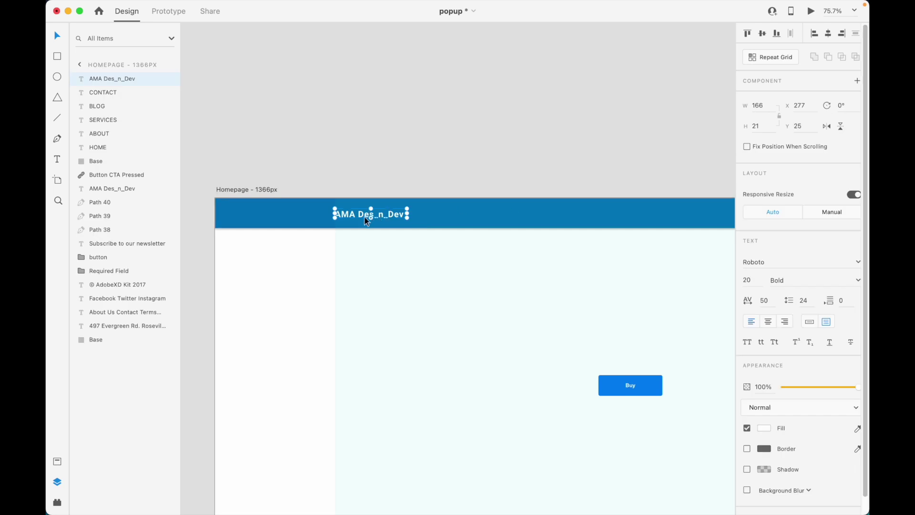
{"action": "scroll", "coordinate": [412, 202], "scroll_direction": "up", "scroll_amount": 5}
{"action": "left_click_drag", "start_coordinate": [335, 160], "coordinate": [419, 261]}
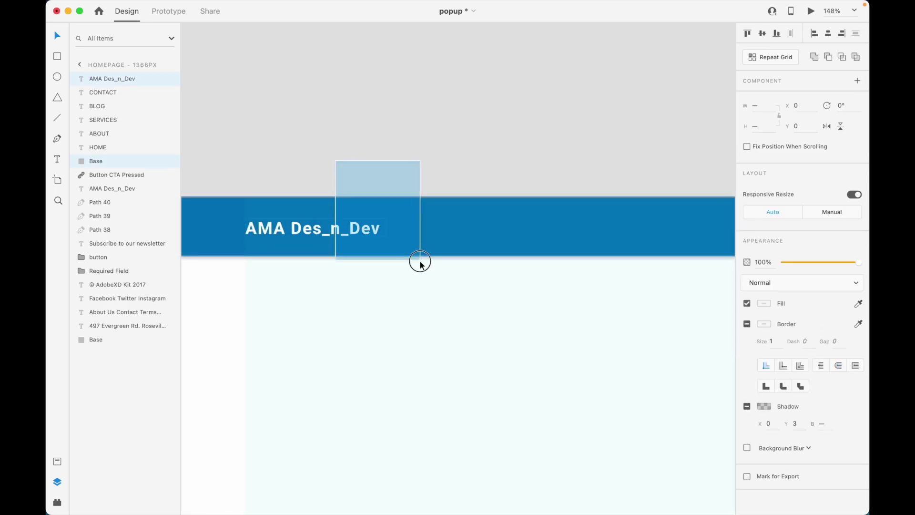
- Group the header's logo text, navigation links and background bar again
{"action": "scroll", "coordinate": [297, 232], "scroll_direction": "down", "scroll_amount": 10}
{"action": "left_click_drag", "start_coordinate": [297, 189], "coordinate": [663, 217]}
{"action": "right_click", "coordinate": [662, 217]}
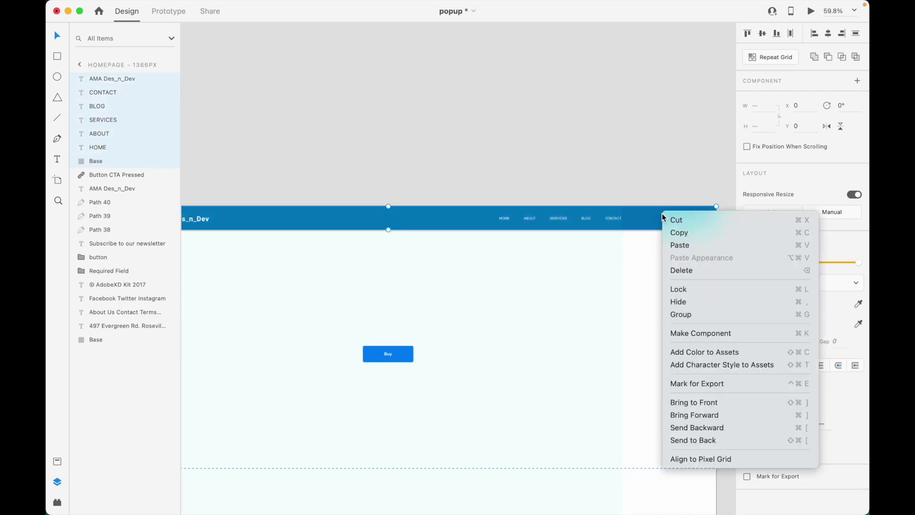
{"action": "left_click", "coordinate": [686, 312]}
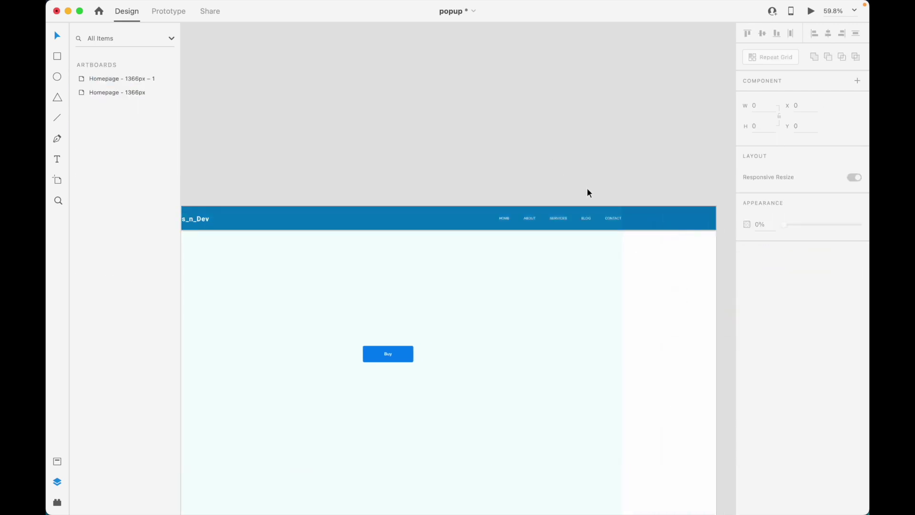
- Select the regrouped header with a marquee to check its group in the layer list, and clear the selection
{"action": "scroll", "coordinate": [589, 193], "scroll_direction": "down", "scroll_amount": 3}
{"action": "left_click_drag", "start_coordinate": [196, 173], "coordinate": [275, 288]}
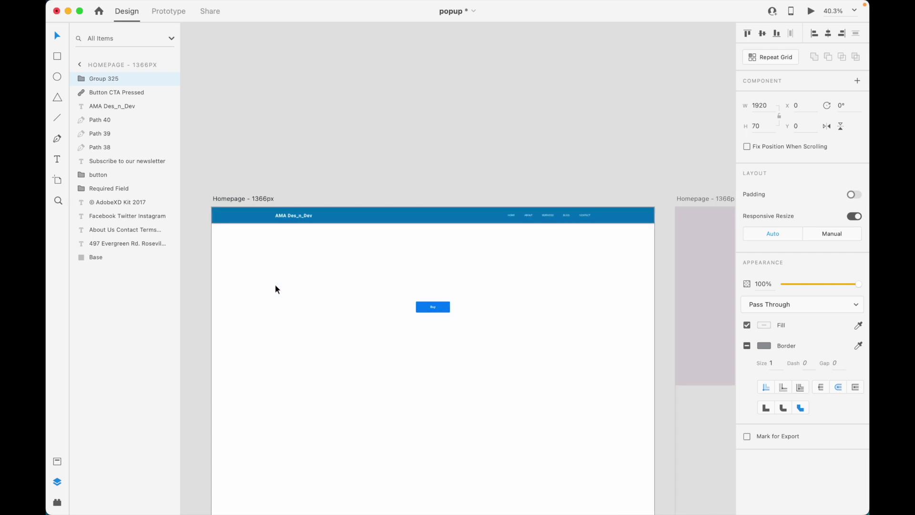
{"action": "scroll", "coordinate": [220, 204], "scroll_direction": "up", "scroll_amount": 3}
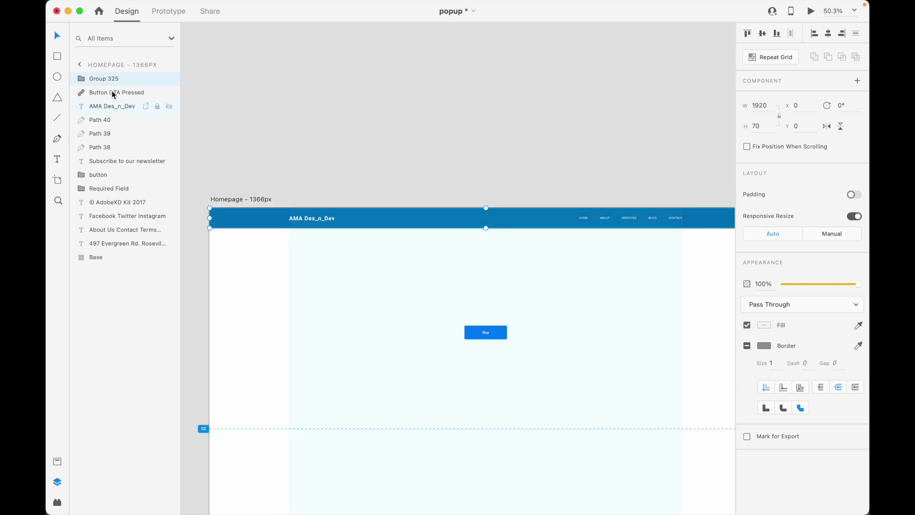
{"action": "left_click", "coordinate": [274, 194]}
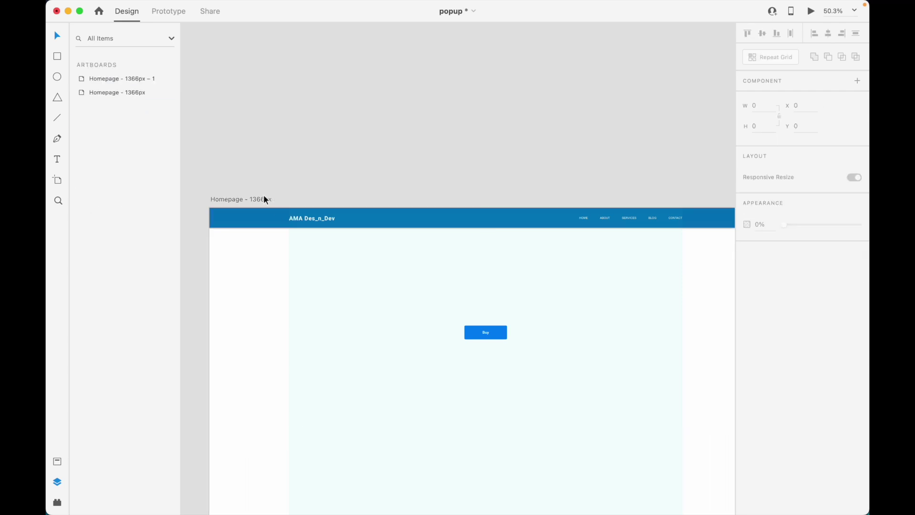
- Duplicate the Homepage - 1366px artboard
{"action": "left_click", "coordinate": [255, 200]}
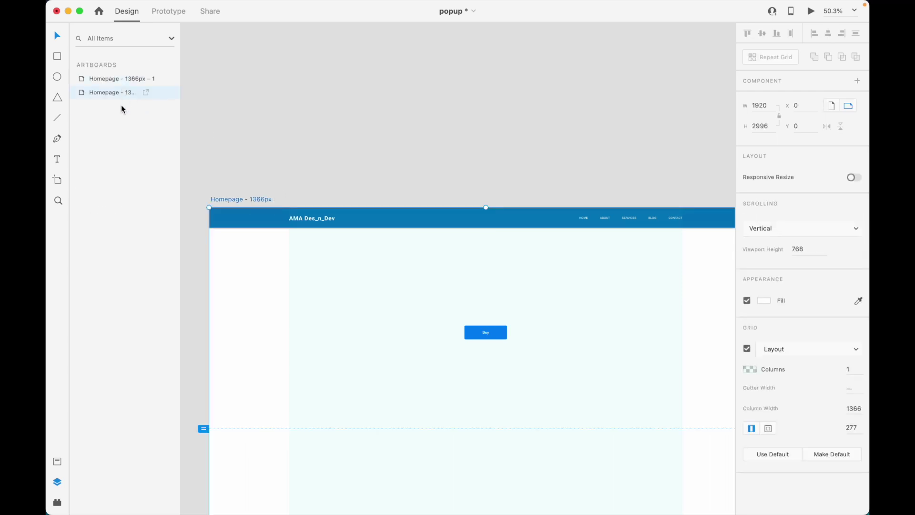
{"action": "right_click", "coordinate": [122, 91]}
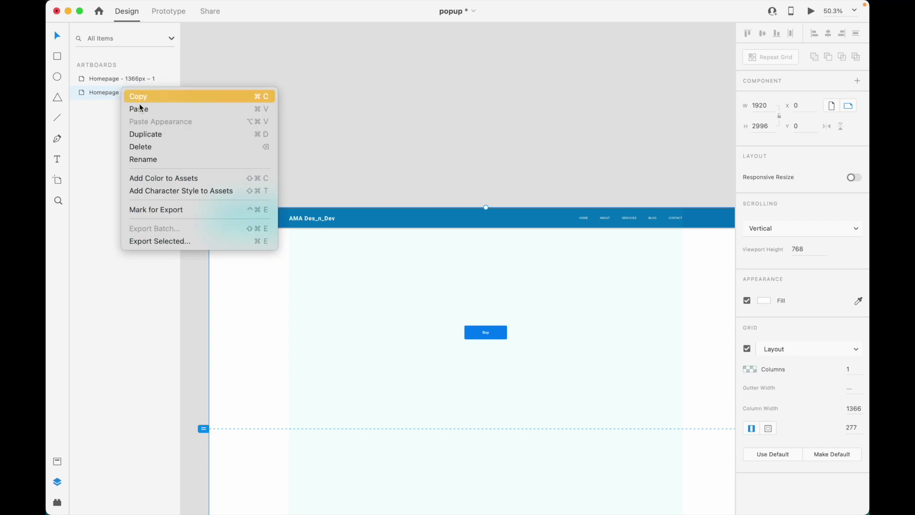
{"action": "left_click", "coordinate": [163, 137]}
{"action": "scroll", "coordinate": [225, 178], "scroll_direction": "down", "scroll_amount": 5}
{"action": "scroll", "coordinate": [225, 178], "scroll_direction": "down", "scroll_amount": 10}
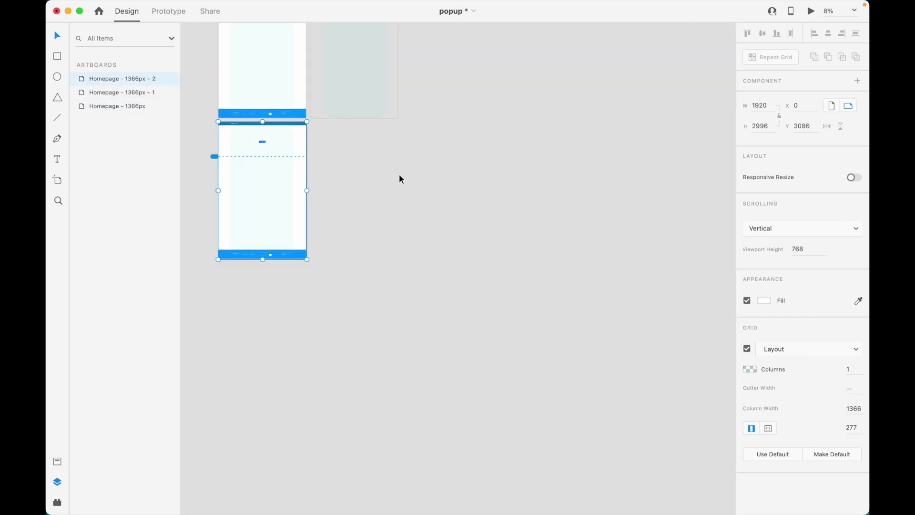
{"action": "scroll", "coordinate": [239, 143], "scroll_direction": "up", "scroll_amount": 5}
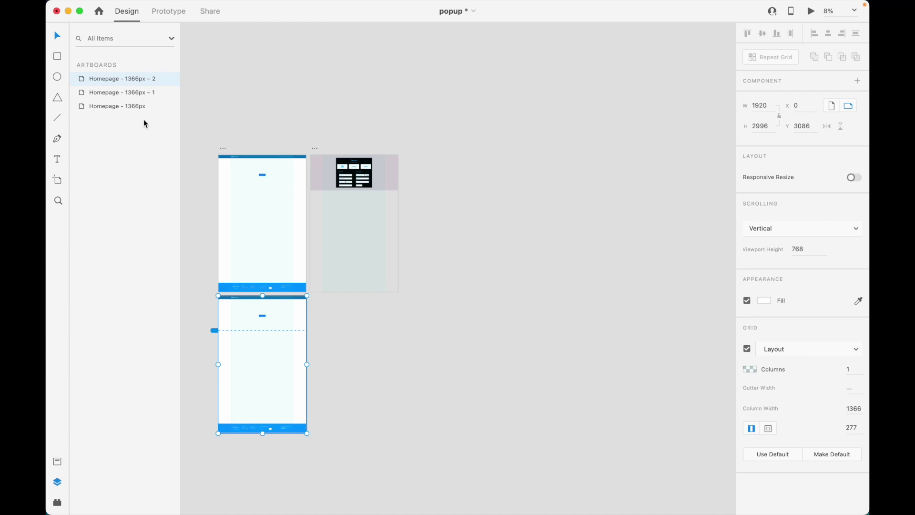
- Duplicate the new homepage artboard copy below the original once more
{"action": "left_click", "coordinate": [182, 83]}
{"action": "left_click", "coordinate": [160, 79]}
{"action": "right_click", "coordinate": [160, 79]}
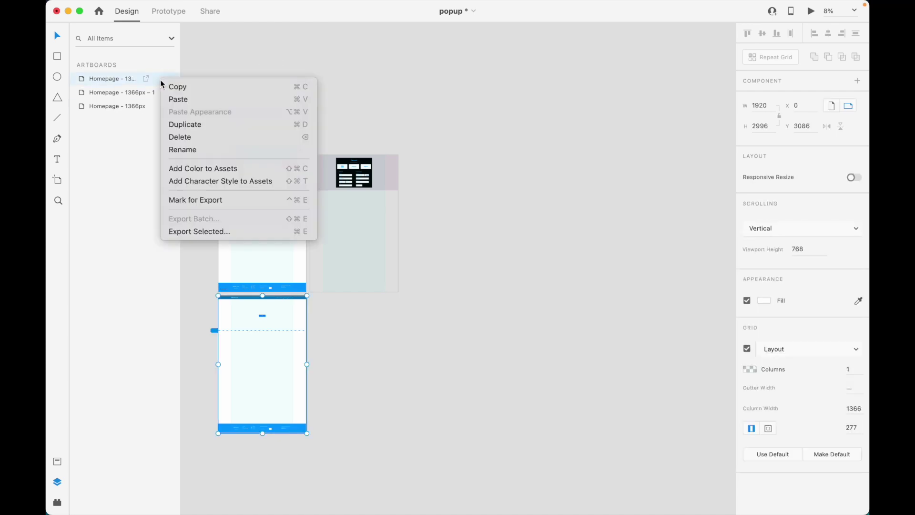
{"action": "left_click", "coordinate": [186, 125]}
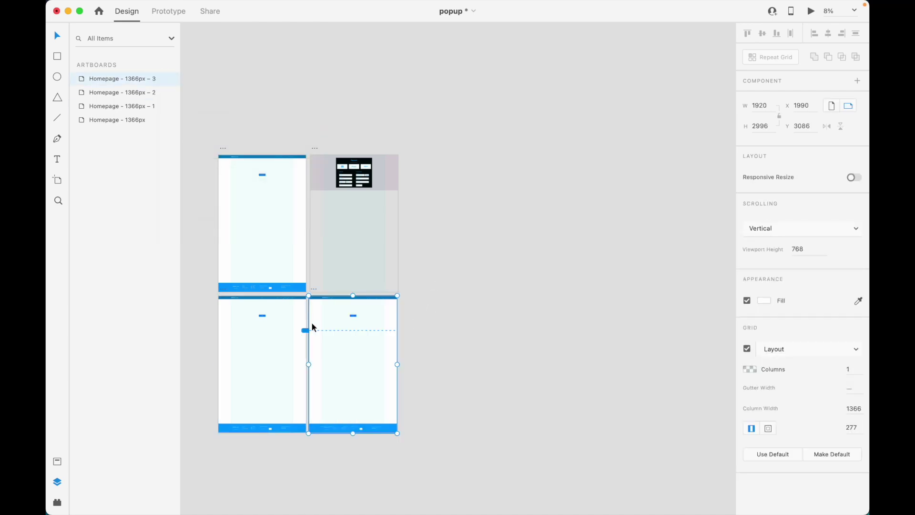
- Examine the headers of the duplicated homepage artboards, including the logo text and navigation links
{"action": "scroll", "coordinate": [314, 321], "scroll_direction": "up", "scroll_amount": 3}
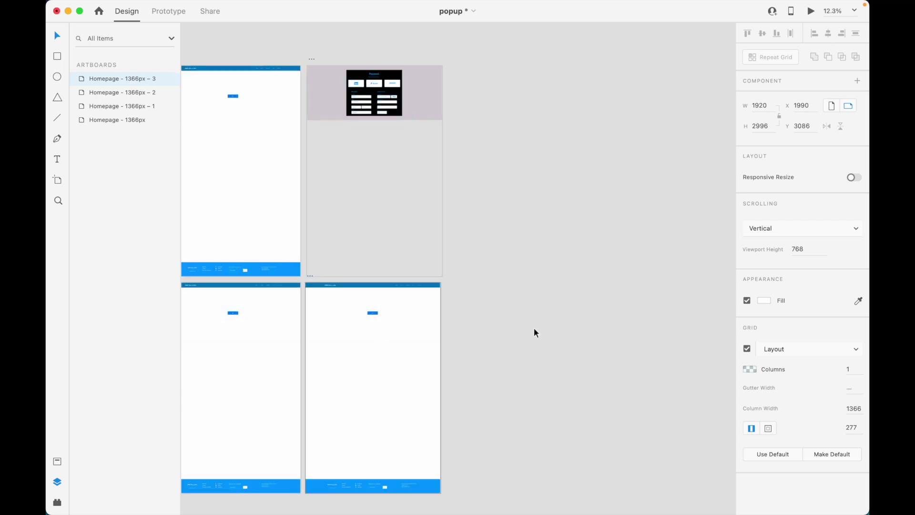
{"action": "scroll", "coordinate": [324, 361], "scroll_direction": "up", "scroll_amount": 5}
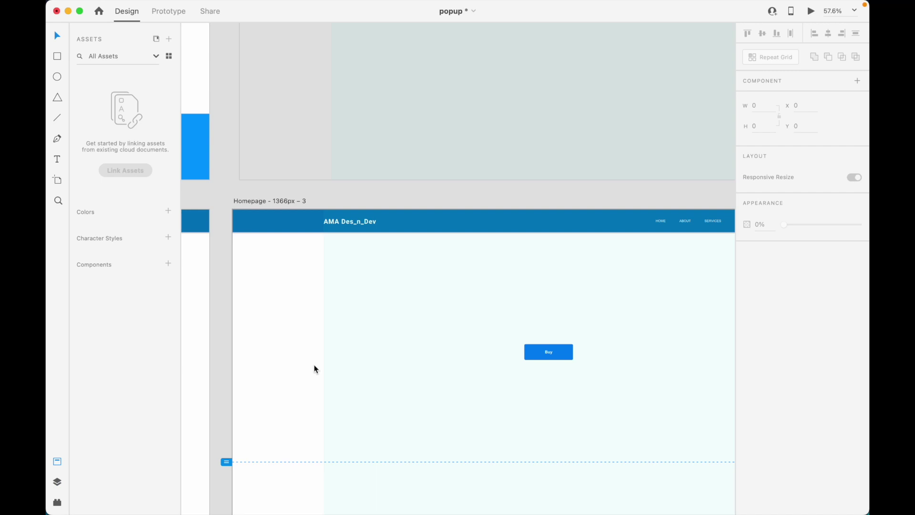
{"action": "scroll", "coordinate": [314, 366], "scroll_direction": "down", "scroll_amount": 5}
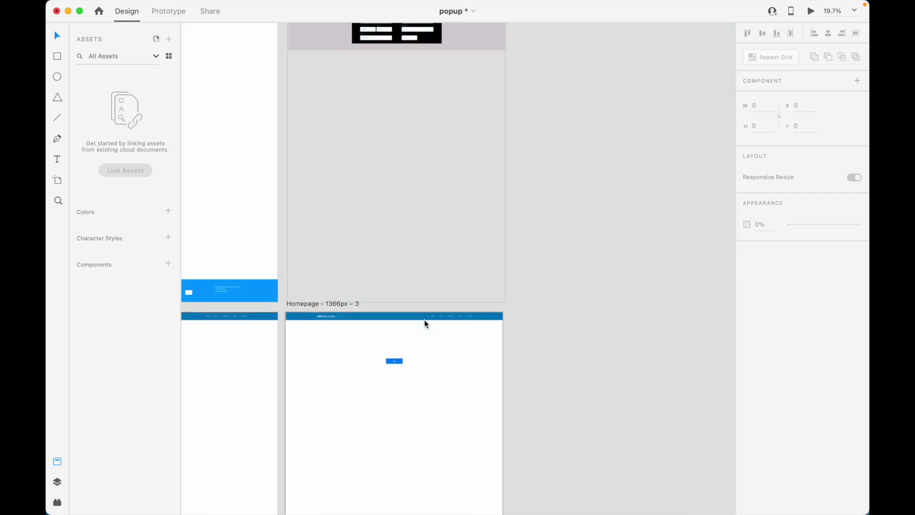
{"action": "scroll", "coordinate": [424, 320], "scroll_direction": "up", "scroll_amount": 2}
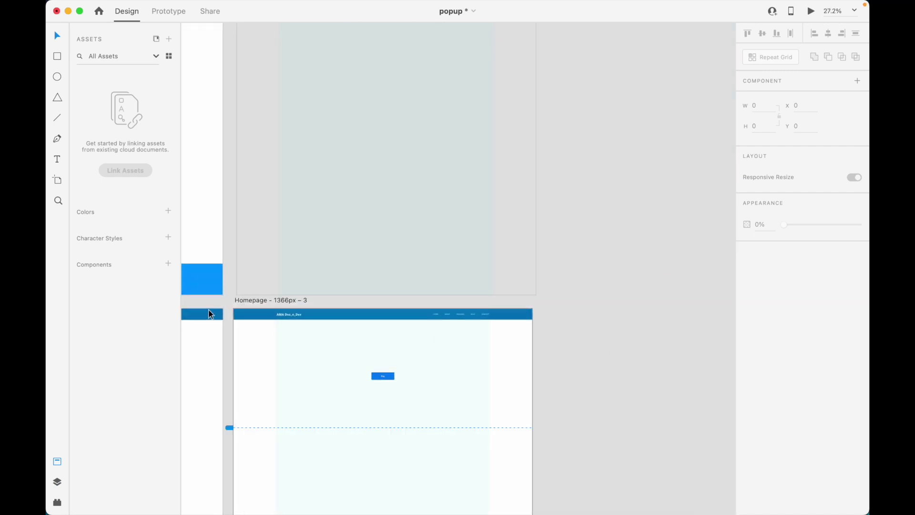
{"action": "scroll", "coordinate": [423, 316], "scroll_direction": "up", "scroll_amount": 2}
{"action": "scroll", "coordinate": [534, 338], "scroll_direction": "down", "scroll_amount": 3}
{"action": "scroll", "coordinate": [356, 335], "scroll_direction": "up", "scroll_amount": 3}
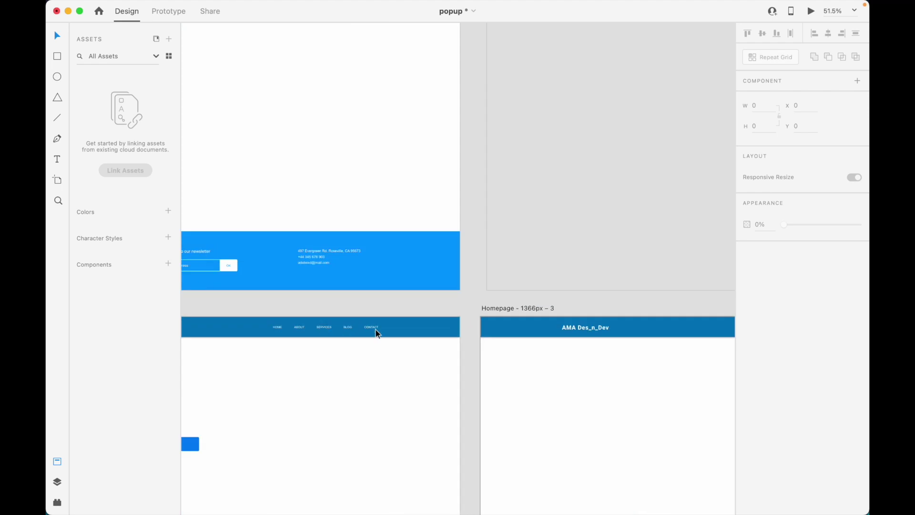
{"action": "scroll", "coordinate": [321, 323], "scroll_direction": "down", "scroll_amount": 5}
{"action": "scroll", "coordinate": [644, 330], "scroll_direction": "up", "scroll_amount": 3}
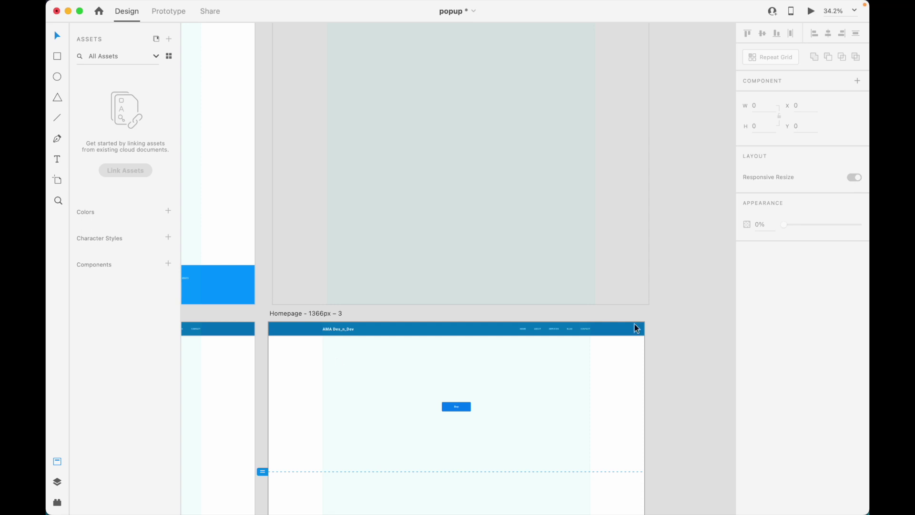
{"action": "scroll", "coordinate": [291, 350], "scroll_direction": "up", "scroll_amount": 2}
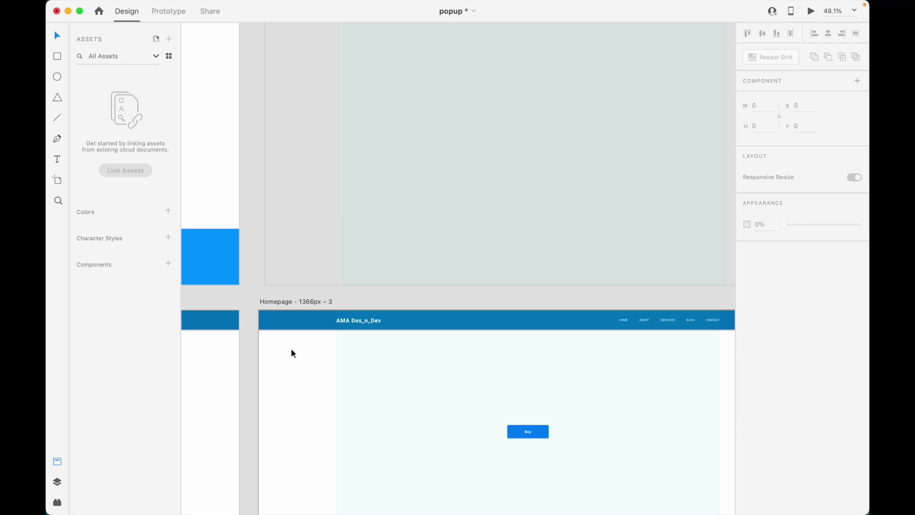
{"action": "scroll", "coordinate": [332, 325], "scroll_direction": "up", "scroll_amount": 3}
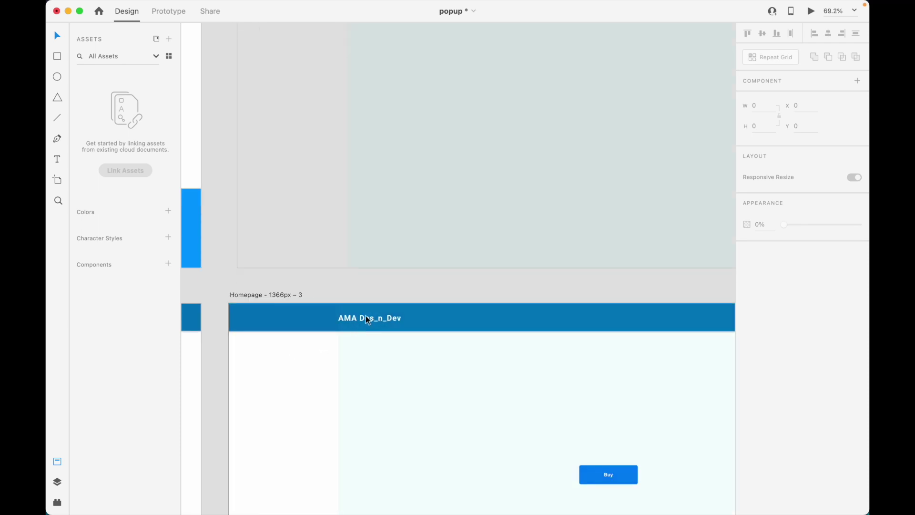
- Turn the header group of the Homepage - 1366px – 3 artboard into a component named HEADER
{"action": "scroll", "coordinate": [451, 312], "scroll_direction": "down", "scroll_amount": 1}
{"action": "left_click", "coordinate": [460, 310]}
{"action": "scroll", "coordinate": [461, 311], "scroll_direction": "down", "scroll_amount": 2}
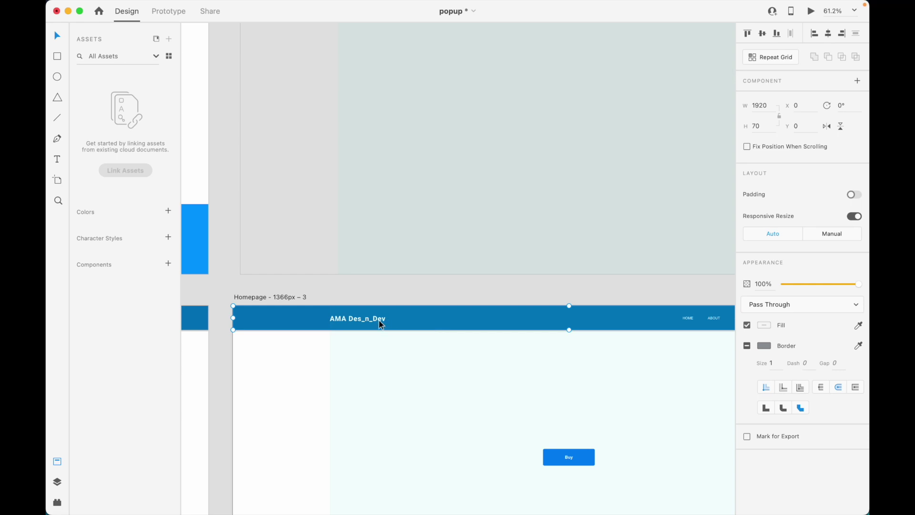
{"action": "scroll", "coordinate": [378, 320], "scroll_direction": "down", "scroll_amount": 1}
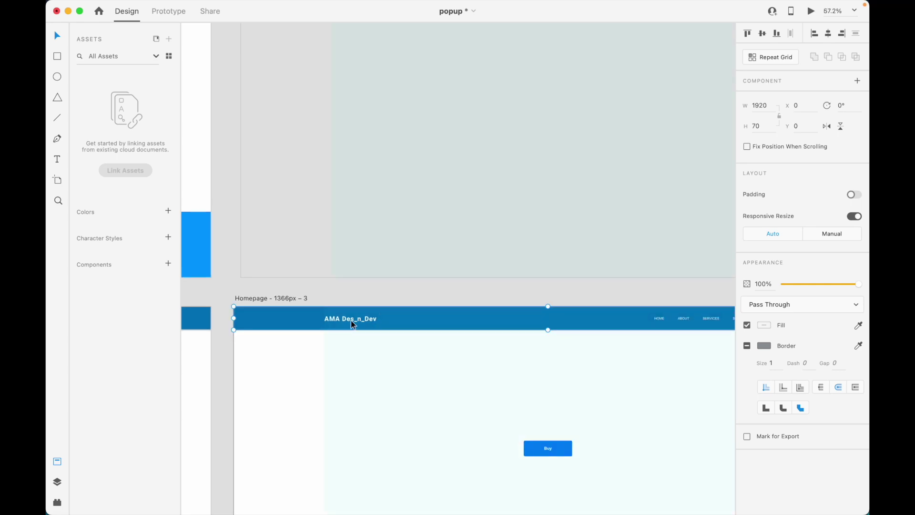
{"action": "scroll", "coordinate": [710, 333], "scroll_direction": "down", "scroll_amount": 2}
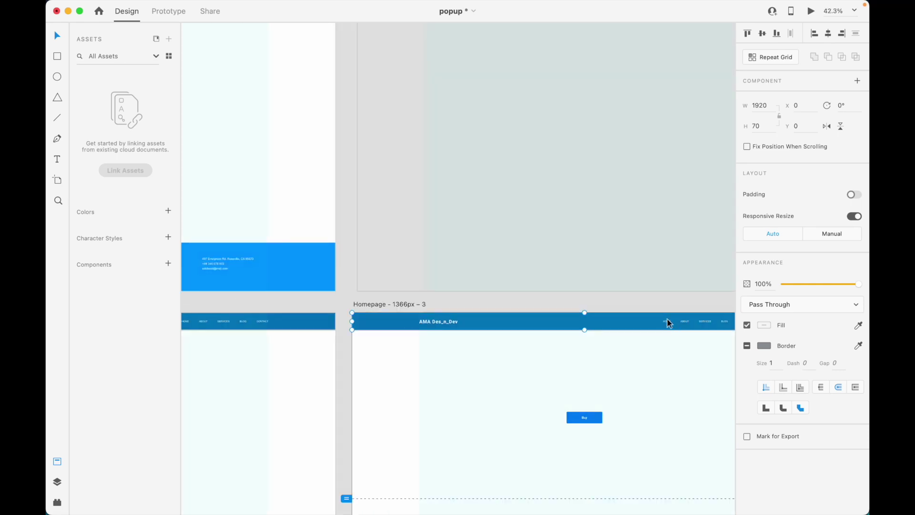
{"action": "scroll", "coordinate": [523, 324], "scroll_direction": "down", "scroll_amount": 1}
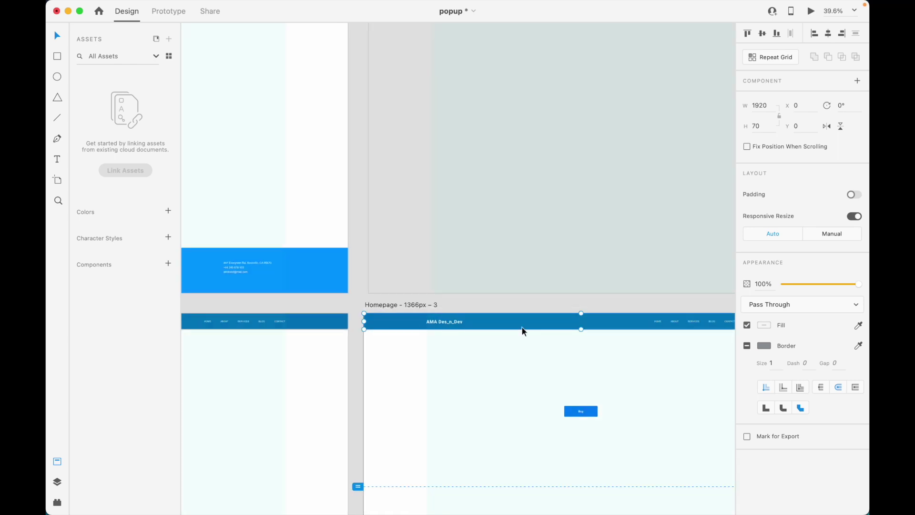
{"action": "scroll", "coordinate": [453, 319], "scroll_direction": "up", "scroll_amount": 5}
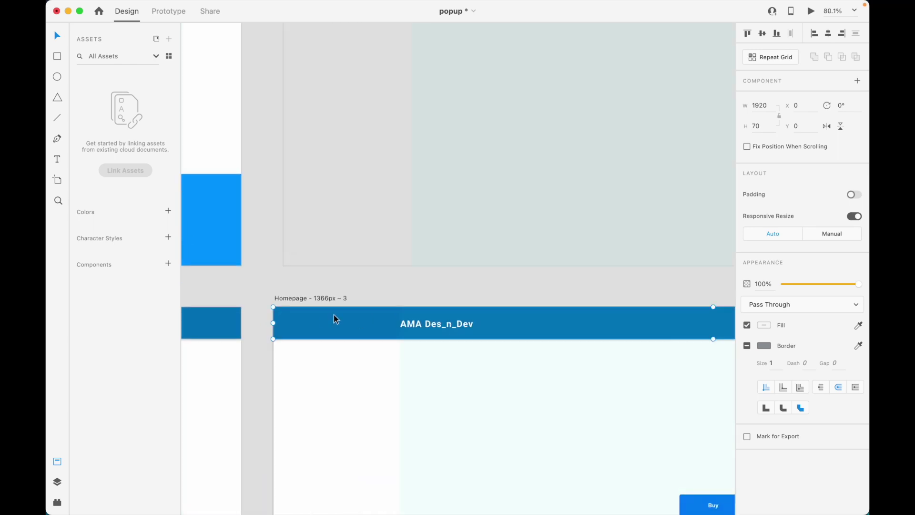
{"action": "left_click", "coordinate": [166, 264]}
{"action": "left_click", "coordinate": [116, 154]}
{"action": "double_click", "coordinate": [117, 155]}
{"action": "type", "text": "HEADER"}
{"action": "key", "text": "Return"}
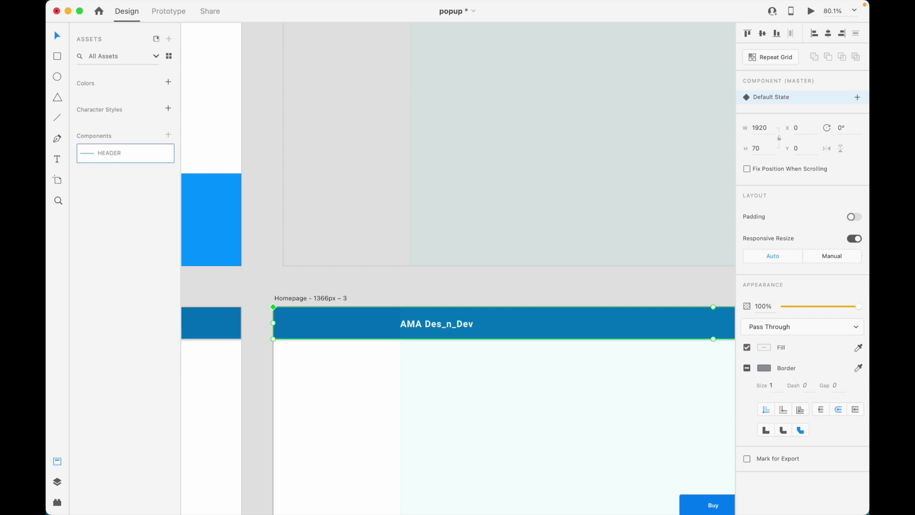
- Turn all footer elements of the Homepage - 1366px – 3 artboard into a component named FOOTER
{"action": "scroll", "coordinate": [510, 307], "scroll_direction": "down", "scroll_amount": 5}
{"action": "scroll", "coordinate": [479, 358], "scroll_direction": "down", "scroll_amount": 5}
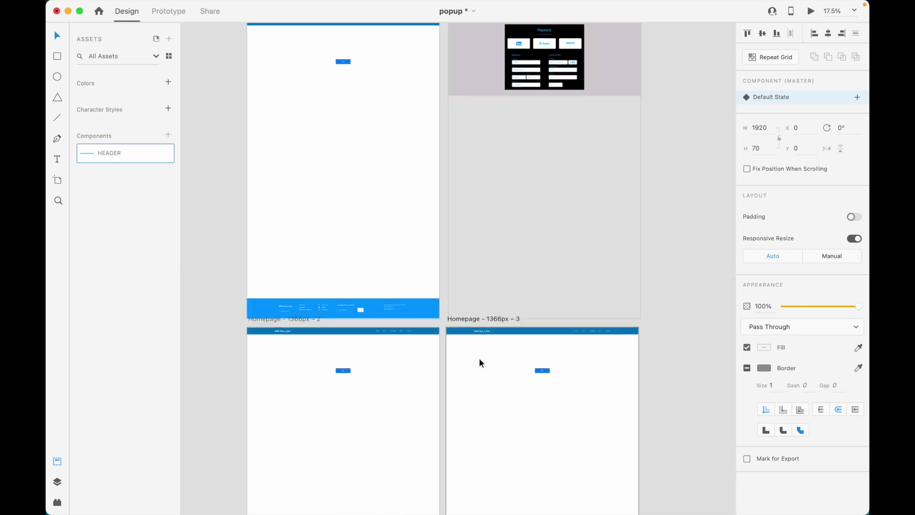
{"action": "scroll", "coordinate": [488, 361], "scroll_direction": "down", "scroll_amount": 2}
{"action": "scroll", "coordinate": [504, 429], "scroll_direction": "down", "scroll_amount": 5}
{"action": "scroll", "coordinate": [492, 473], "scroll_direction": "up", "scroll_amount": 3}
{"action": "left_click_drag", "start_coordinate": [447, 425], "coordinate": [688, 349]}
{"action": "left_click_drag", "start_coordinate": [248, 406], "coordinate": [679, 348]}
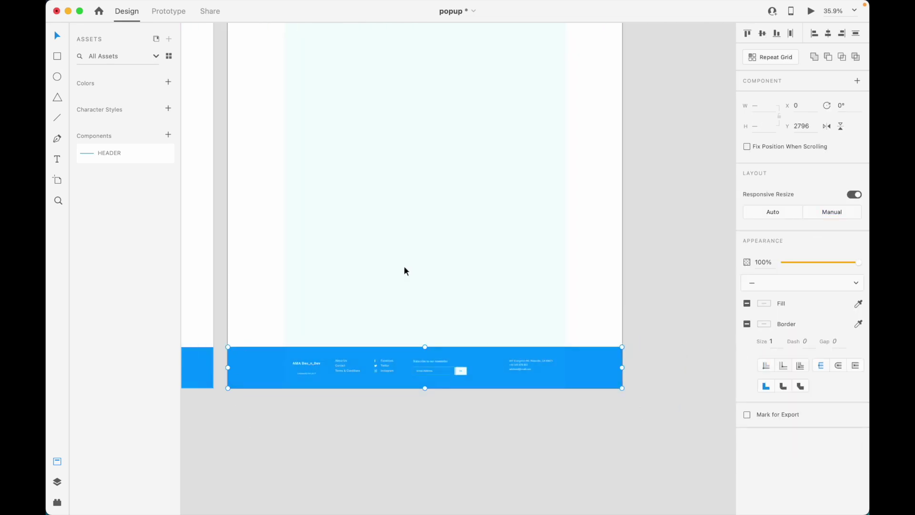
{"action": "left_click", "coordinate": [168, 134]}
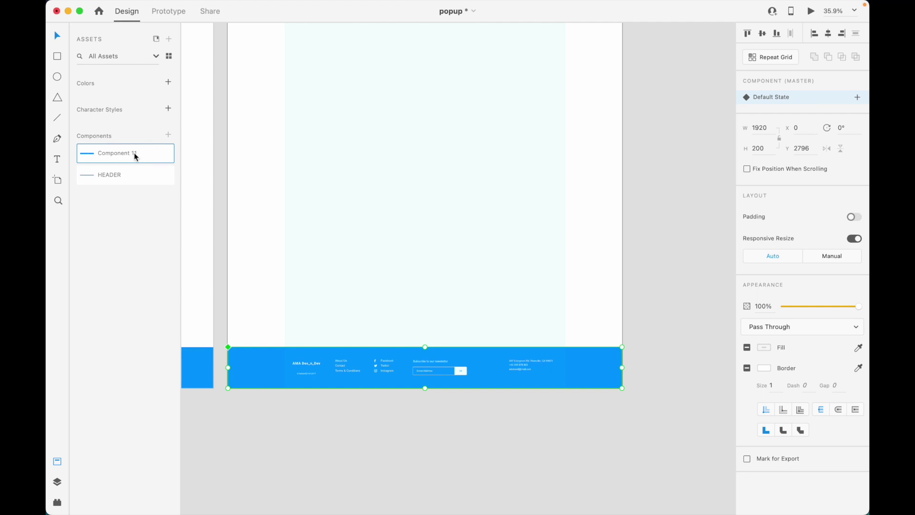
{"action": "double_click", "coordinate": [138, 153]}
{"action": "type", "text": "FOOTER"}
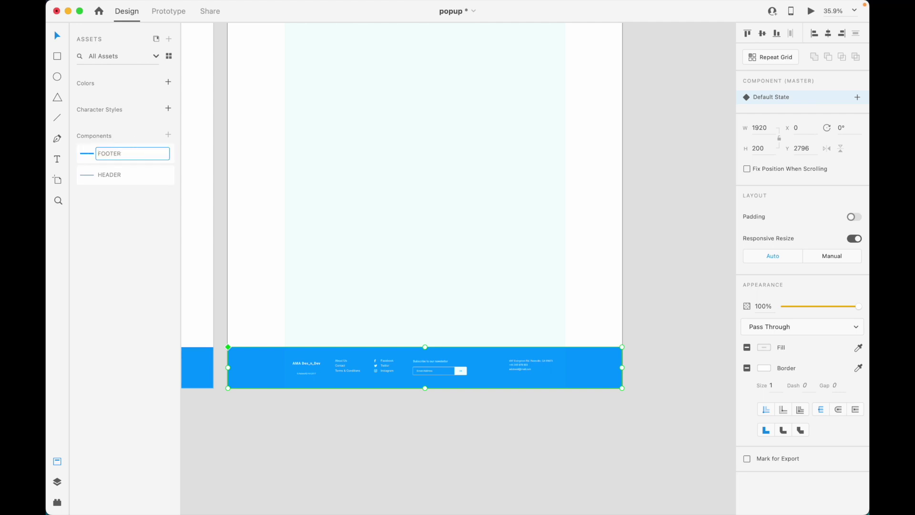
{"action": "key", "text": "Return"}
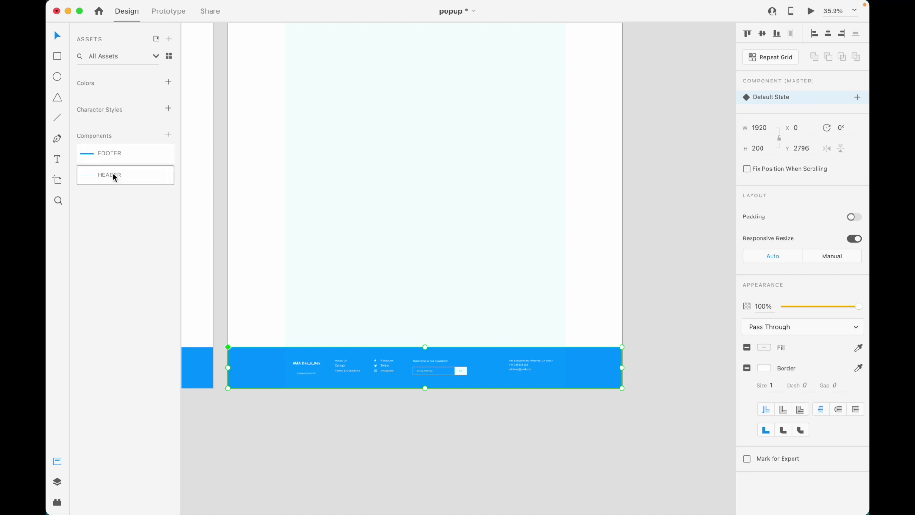
- Place a FOOTER instance at about Y 1822 and a HEADER instance at about Y 2339 on the Homepage - 1366px – 3 artboard
{"action": "left_click_drag", "start_coordinate": [109, 158], "coordinate": [375, 170]}
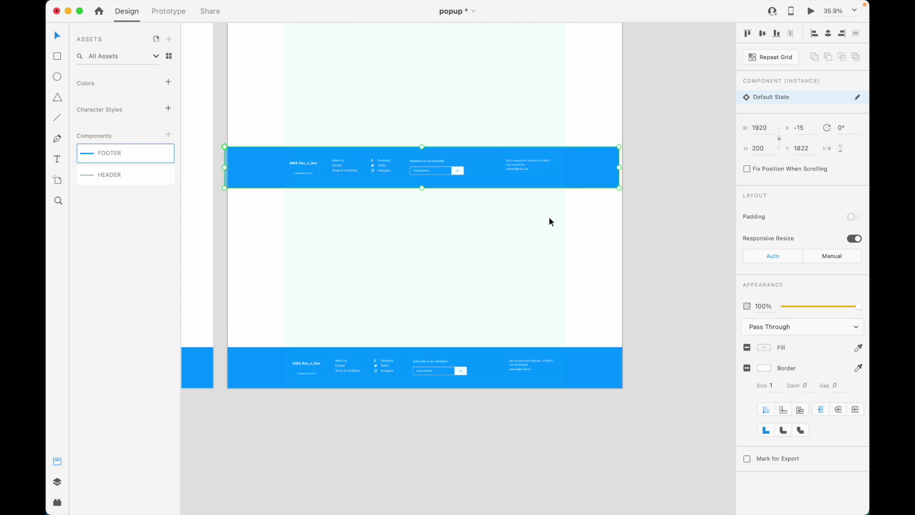
{"action": "left_click_drag", "start_coordinate": [106, 179], "coordinate": [378, 265]}
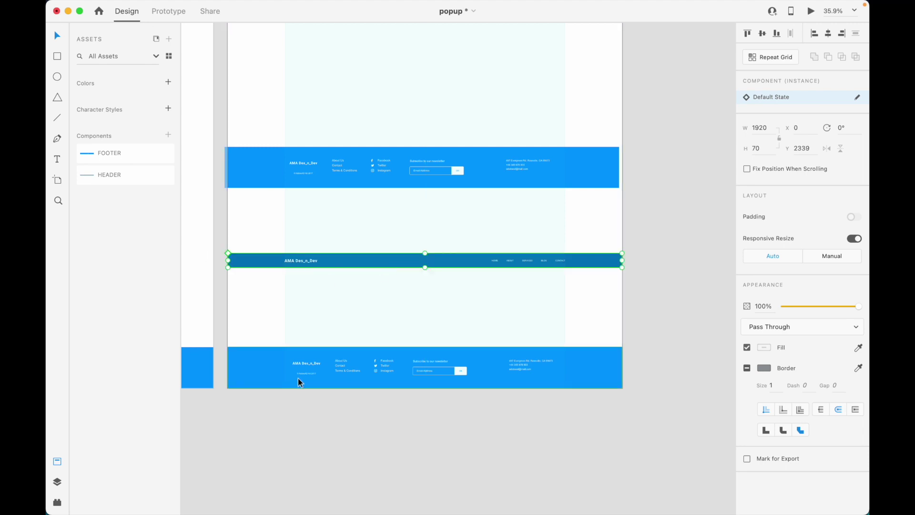
- Delete the FOOTER and HEADER components from the document assets
{"action": "right_click", "coordinate": [157, 154]}
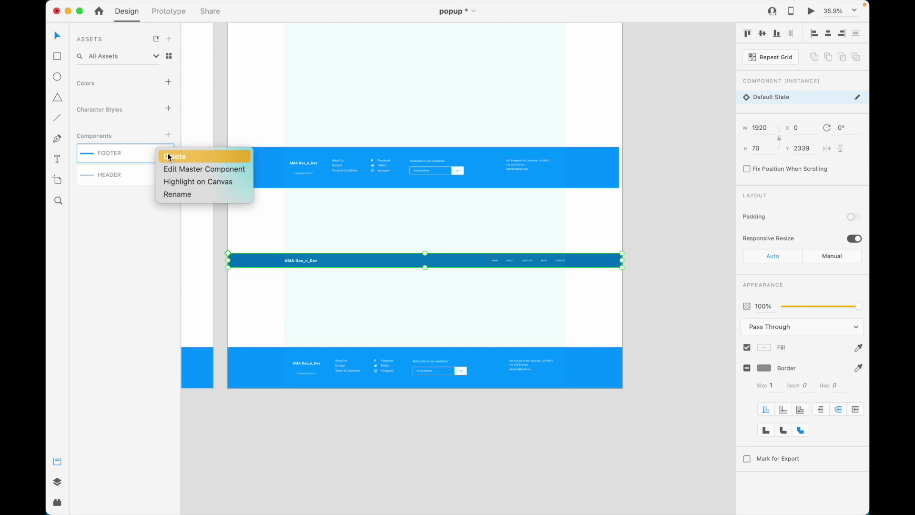
{"action": "left_click", "coordinate": [173, 156]}
{"action": "right_click", "coordinate": [138, 158]}
{"action": "left_click", "coordinate": [99, 285]}
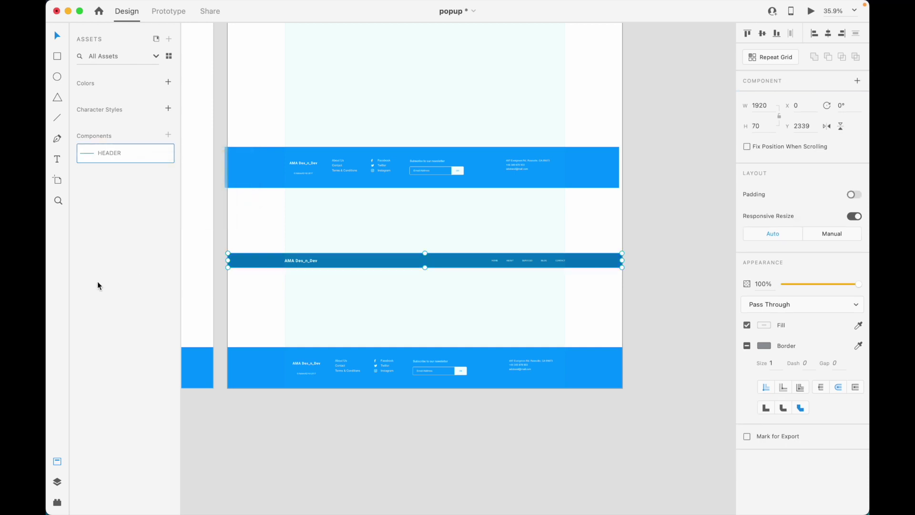
{"action": "key", "text": "Delete"}
{"action": "left_click_drag", "start_coordinate": [648, 239], "coordinate": [307, 293]}
- Turn the Buy button on the Homepage - 1366px – 3 artboard into a component named BUTTON ICON BUY
{"action": "scroll", "coordinate": [542, 338], "scroll_direction": "down", "scroll_amount": 3}
{"action": "scroll", "coordinate": [533, 293], "scroll_direction": "down", "scroll_amount": 3}
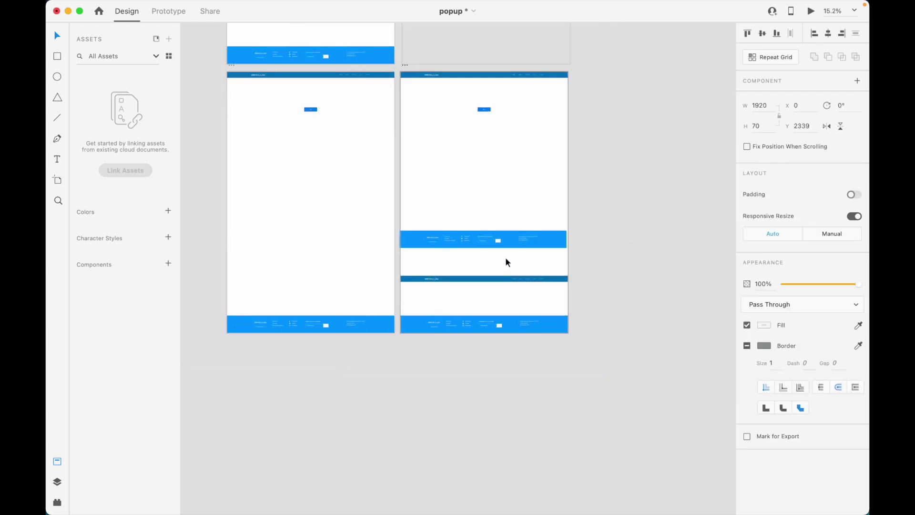
{"action": "scroll", "coordinate": [498, 94], "scroll_direction": "up", "scroll_amount": 5}
{"action": "left_click_drag", "start_coordinate": [510, 106], "coordinate": [395, 164]}
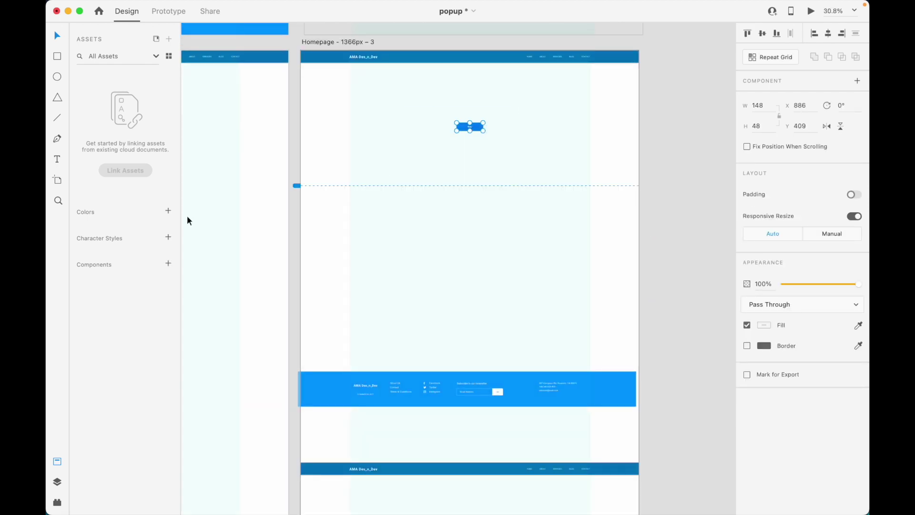
{"action": "left_click", "coordinate": [168, 263]}
{"action": "double_click", "coordinate": [119, 155]}
{"action": "type", "text": "BUTTON ICON BUY"}
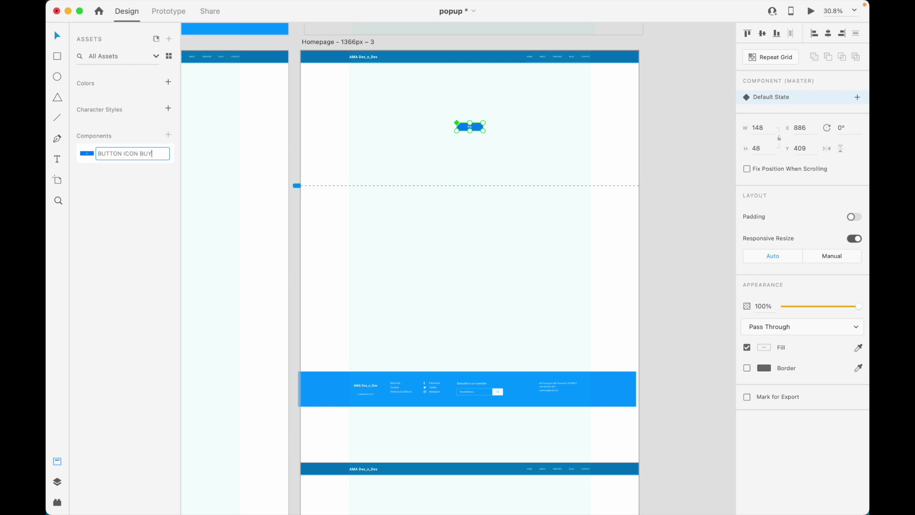
{"action": "key", "text": "Return"}
- Place an instance of the BUTTON ICON BUY component on the same artboard at about X 588, Y 1057, and select it
{"action": "scroll", "coordinate": [487, 131], "scroll_direction": "up", "scroll_amount": 2}
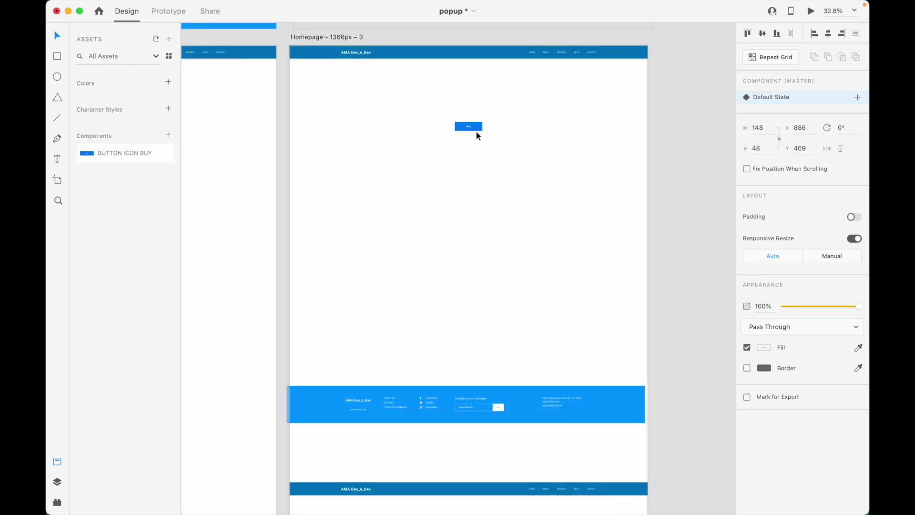
{"action": "left_click_drag", "start_coordinate": [149, 159], "coordinate": [419, 253]}
{"action": "scroll", "coordinate": [418, 250], "scroll_direction": "up", "scroll_amount": 5}
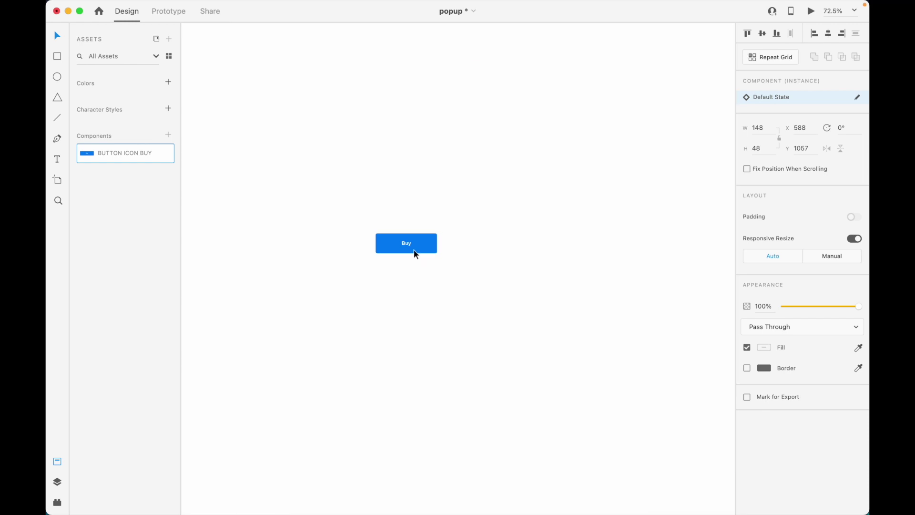
{"action": "scroll", "coordinate": [413, 249], "scroll_direction": "down", "scroll_amount": 8}
{"action": "left_click", "coordinate": [363, 276]}
{"action": "left_click", "coordinate": [410, 247]}
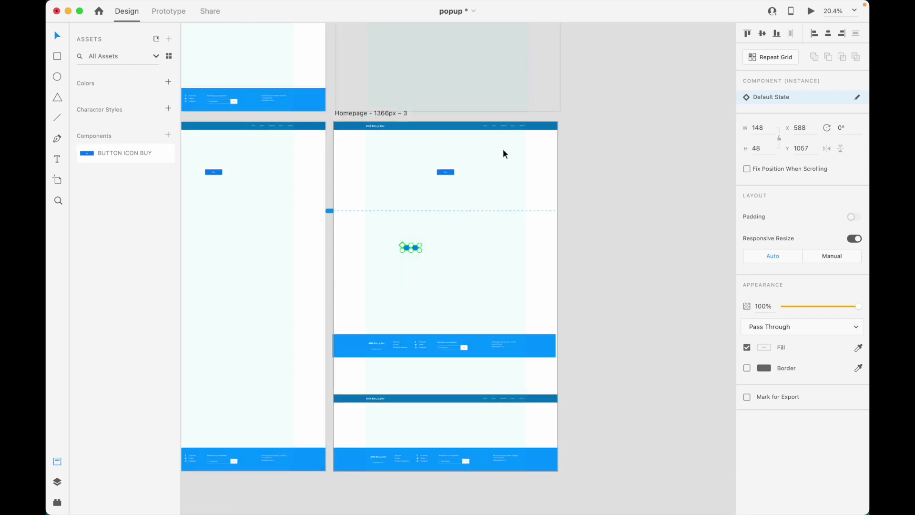
- Delete both Buy buttons from the Homepage - 1366px – 3 artboard
{"action": "left_click", "coordinate": [445, 172], "text": "shift"}
{"action": "key", "text": "Delete"}
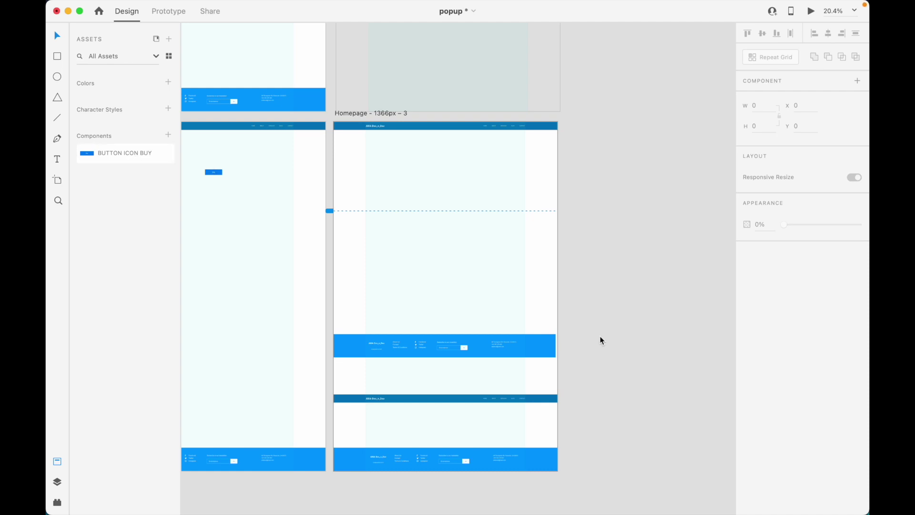
- Switch to the Wires - Web document, inspect the pricing table on the 6 Pricing Table artboard, and look over the document assets
{"action": "mouse_move", "coordinate": [456, 2]}
{"action": "left_click", "coordinate": [265, 7]}
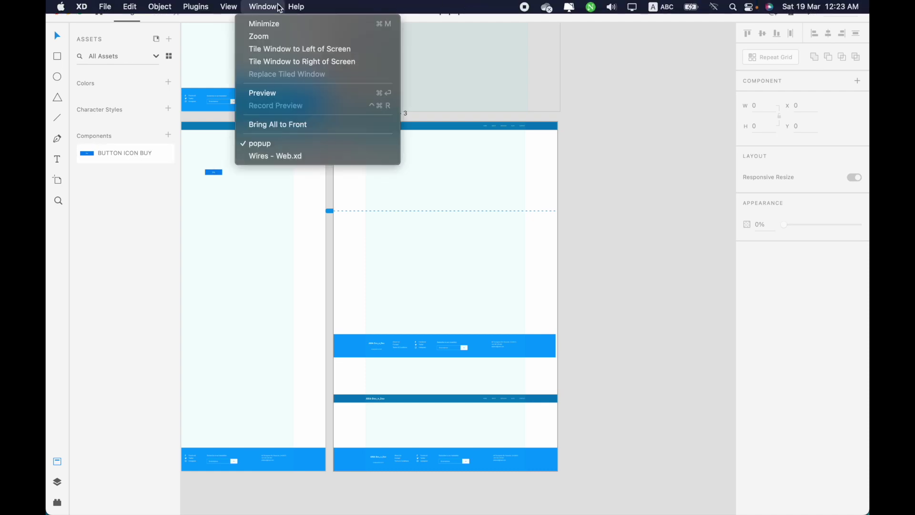
{"action": "left_click", "coordinate": [267, 156]}
{"action": "scroll", "coordinate": [189, 217], "scroll_direction": "up", "scroll_amount": 10}
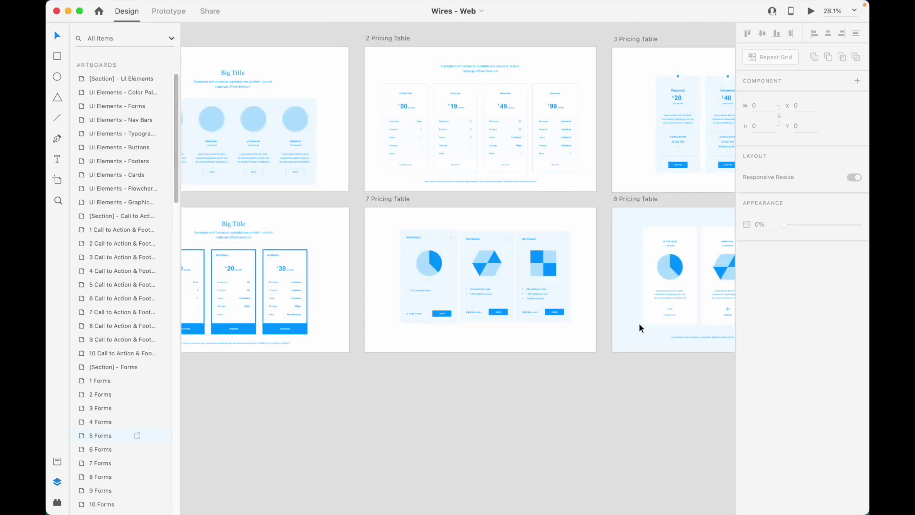
{"action": "left_click", "coordinate": [415, 366]}
{"action": "scroll", "coordinate": [403, 349], "scroll_direction": "down", "scroll_amount": 3}
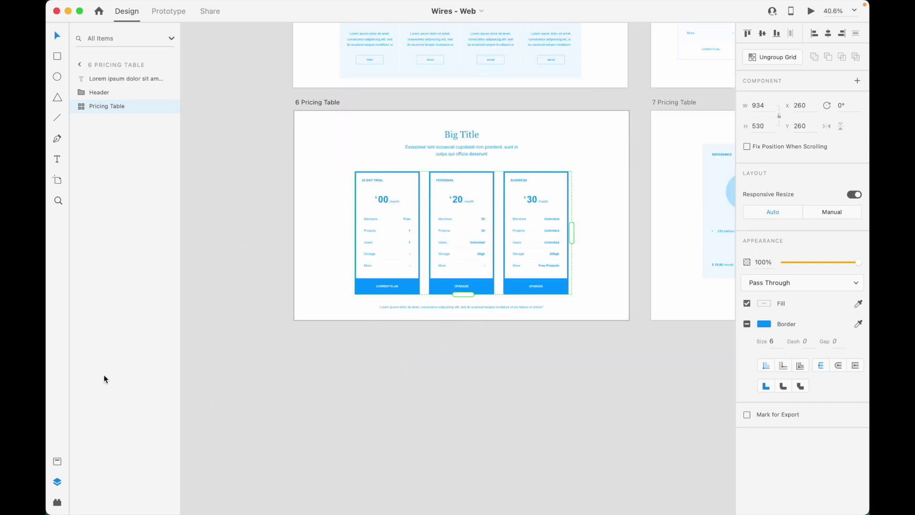
{"action": "left_click", "coordinate": [58, 461]}
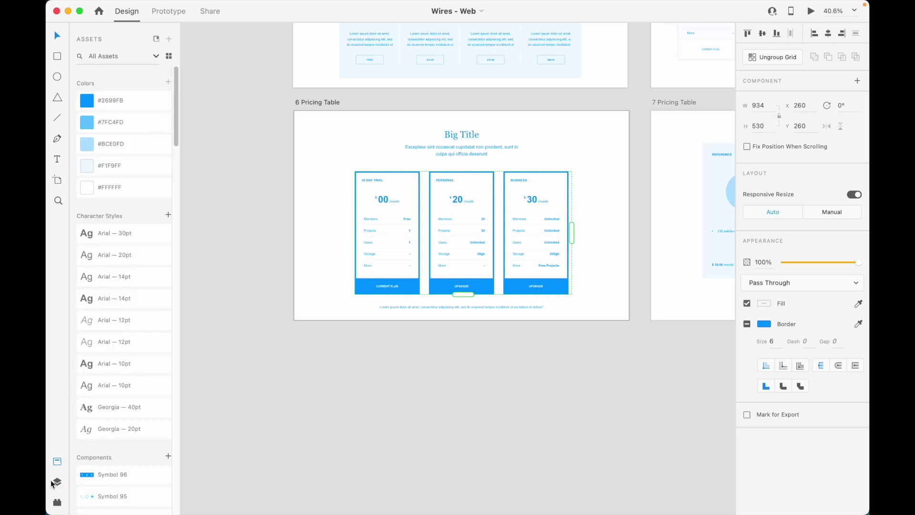
{"action": "left_click", "coordinate": [57, 481]}
{"action": "left_click", "coordinate": [294, 344]}
- Return to the popup document and look over its layers and document assets
{"action": "mouse_move", "coordinate": [296, 3]}
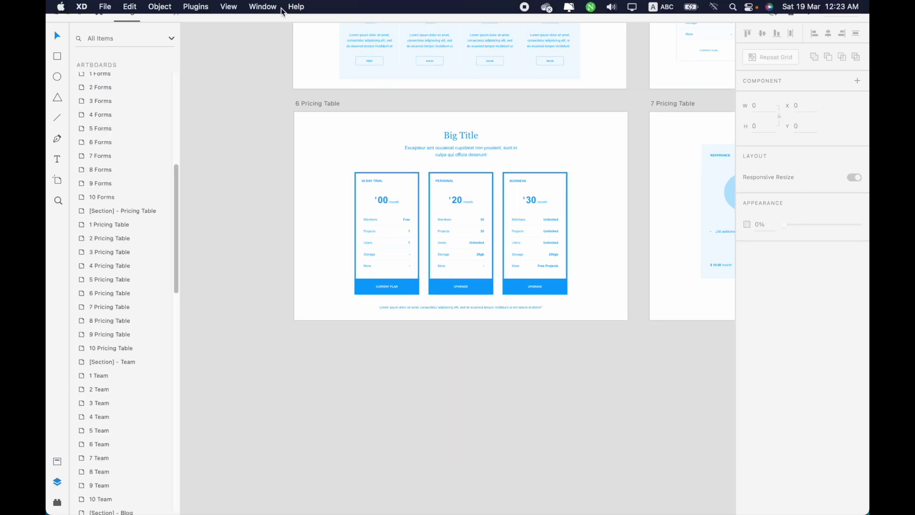
{"action": "left_click", "coordinate": [263, 7]}
{"action": "left_click", "coordinate": [269, 147]}
{"action": "scroll", "coordinate": [536, 290], "scroll_direction": "up", "scroll_amount": 3}
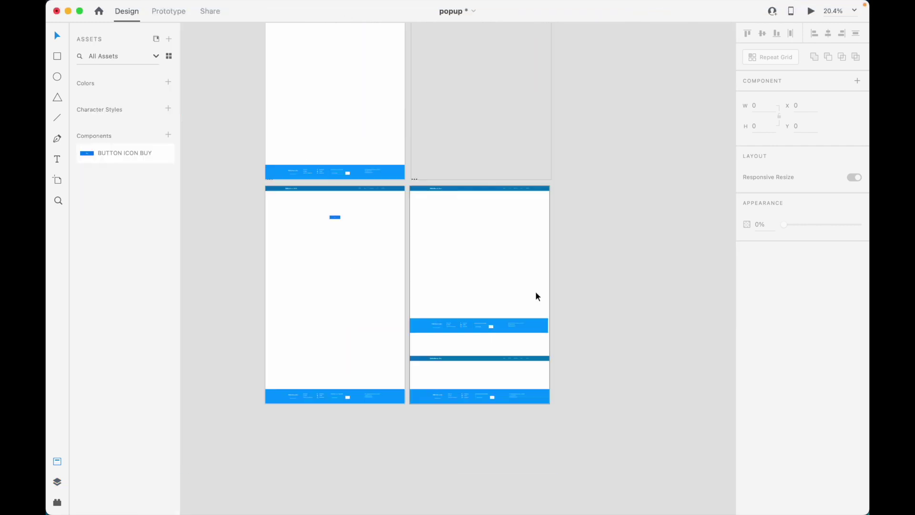
{"action": "scroll", "coordinate": [450, 214], "scroll_direction": "up", "scroll_amount": 5}
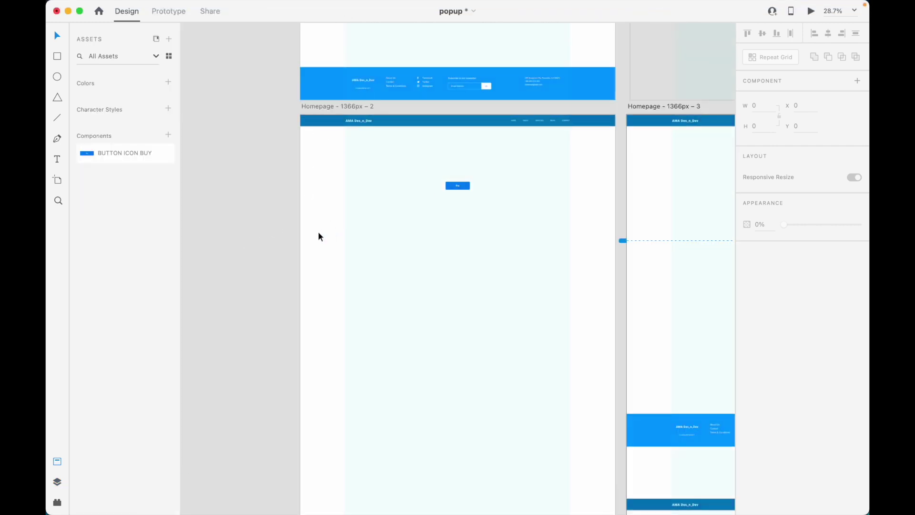
{"action": "scroll", "coordinate": [317, 235], "scroll_direction": "down", "scroll_amount": 3}
{"action": "left_click", "coordinate": [57, 481]}
{"action": "left_click", "coordinate": [58, 463]}
{"action": "left_click", "coordinate": [57, 482]}
- Select all HEADER and FOOTER layers of the Homepage - 1366px – 3 artboard and compare them with the document's components
{"action": "left_click_drag", "start_coordinate": [116, 238], "coordinate": [130, 91]}
{"action": "left_click", "coordinate": [59, 462]}
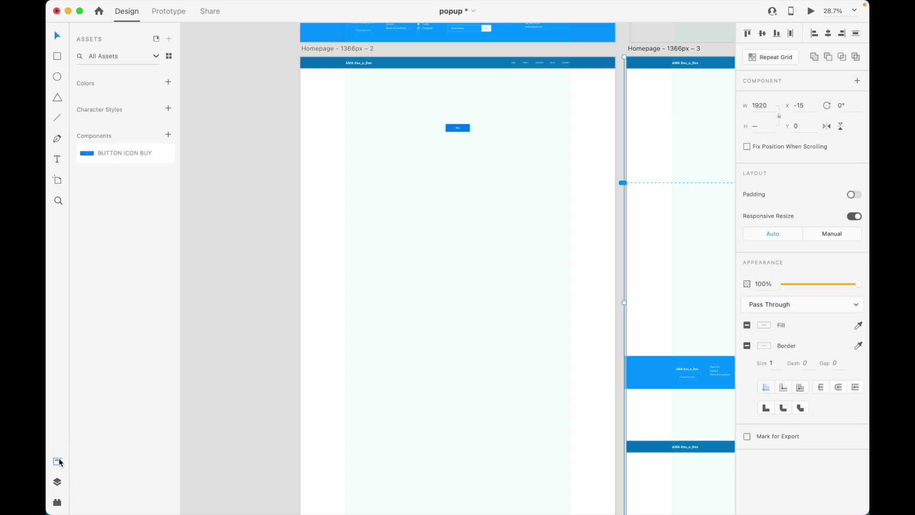
{"action": "left_click", "coordinate": [57, 479]}
{"action": "left_click", "coordinate": [57, 477]}
{"action": "left_click", "coordinate": [58, 476]}
{"action": "left_click", "coordinate": [58, 476]}
{"action": "left_click", "coordinate": [57, 477]}
- Switch to the Wires - Web document and select the Checkboxes group on the 6 Forms artboard
{"action": "left_click", "coordinate": [262, 7]}
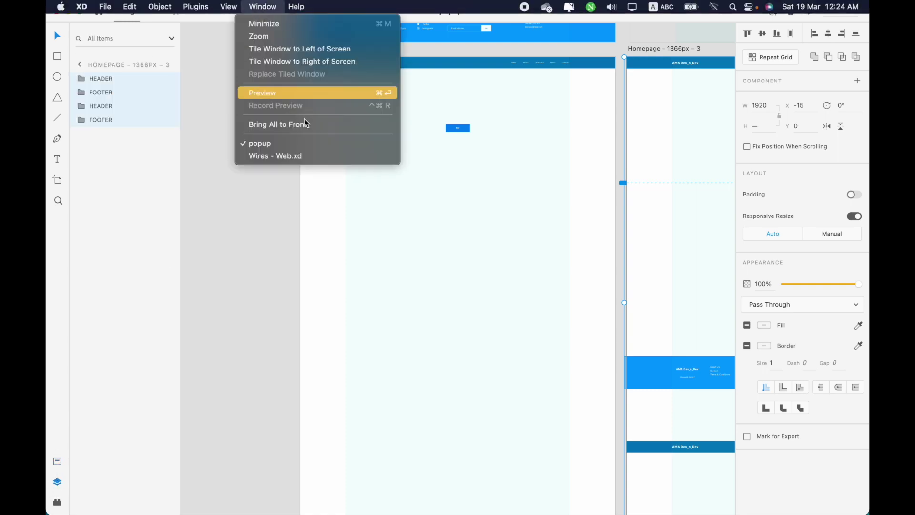
{"action": "left_click", "coordinate": [281, 156]}
{"action": "scroll", "coordinate": [481, 125], "scroll_direction": "up", "scroll_amount": 10}
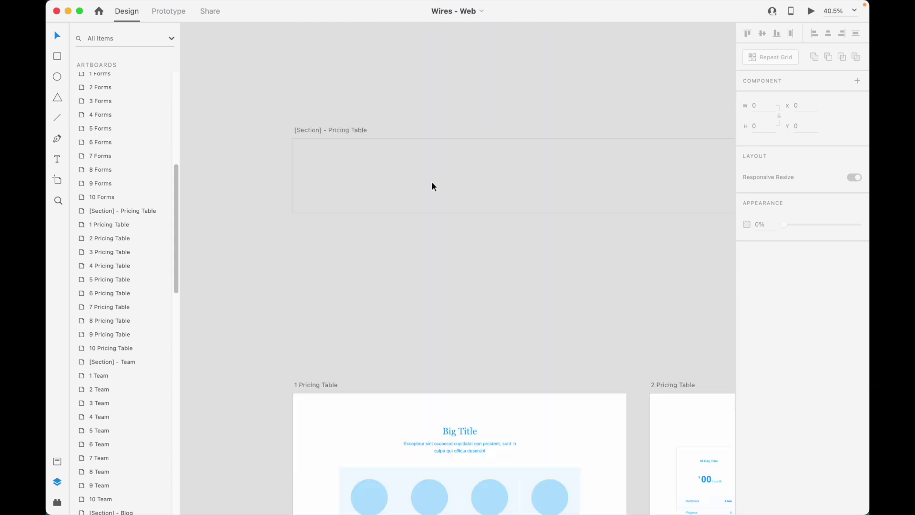
{"action": "scroll", "coordinate": [429, 186], "scroll_direction": "down", "scroll_amount": 5}
{"action": "scroll", "coordinate": [276, 114], "scroll_direction": "up", "scroll_amount": 10}
{"action": "left_click_drag", "start_coordinate": [354, 128], "coordinate": [293, 261]}
{"action": "left_click", "coordinate": [293, 261]}
{"action": "left_click", "coordinate": [310, 156]}
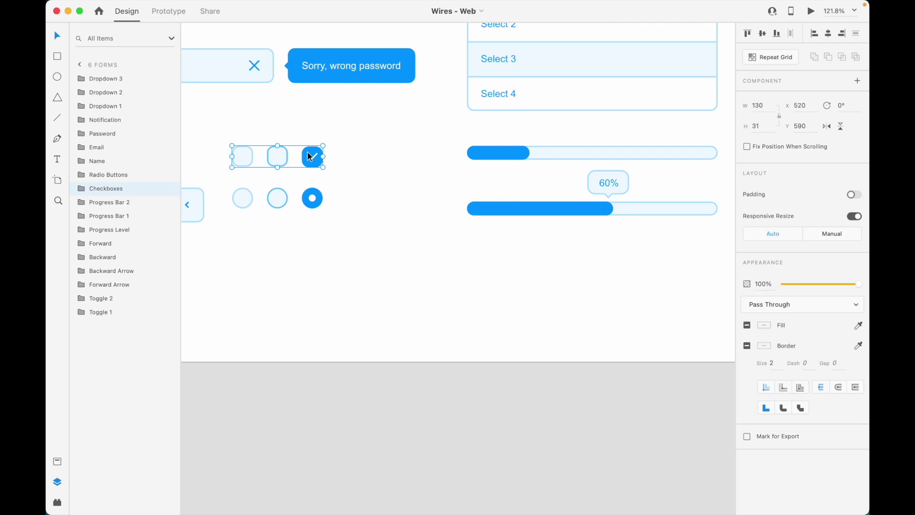
- Browse the list of components in the Wires - Web document assets
{"action": "left_click", "coordinate": [57, 460]}
{"action": "scroll", "coordinate": [124, 215], "scroll_direction": "down", "scroll_amount": 10}
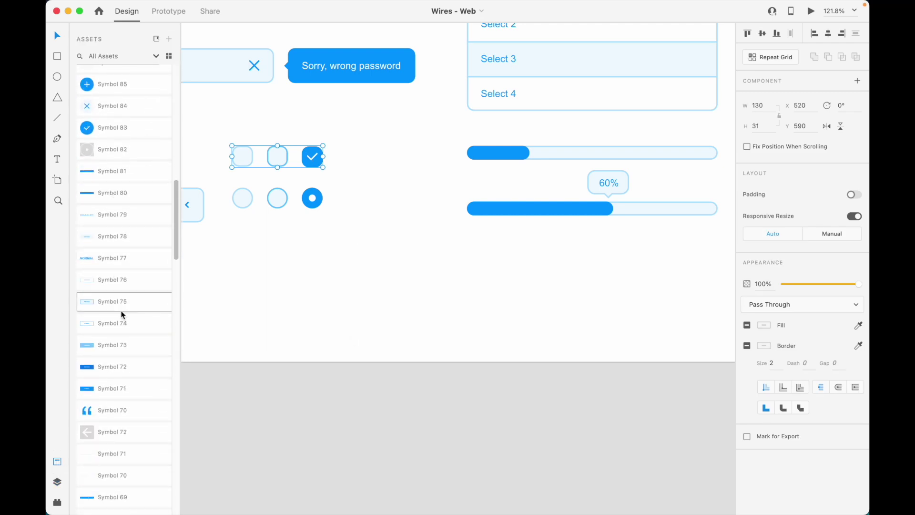
{"action": "scroll", "coordinate": [138, 381], "scroll_direction": "down", "scroll_amount": 5}
{"action": "scroll", "coordinate": [134, 393], "scroll_direction": "down", "scroll_amount": 15}
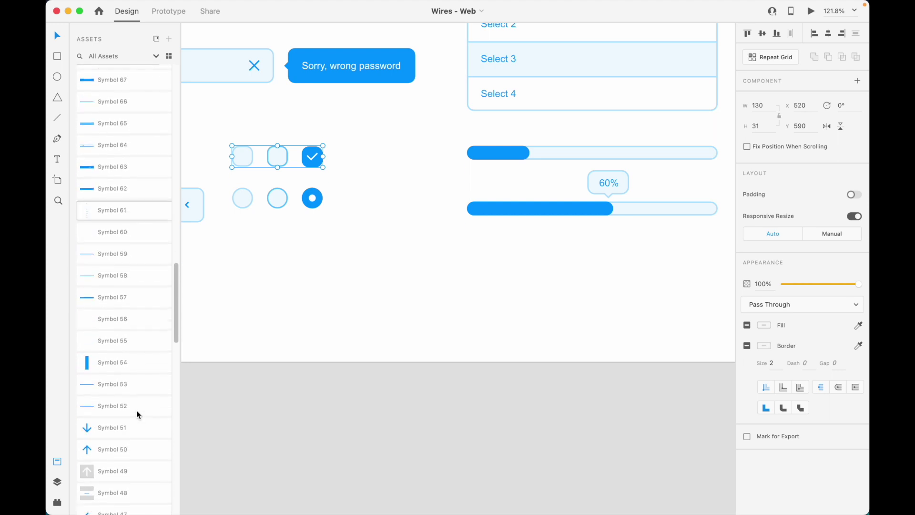
{"action": "scroll", "coordinate": [119, 329], "scroll_direction": "down", "scroll_amount": 10}
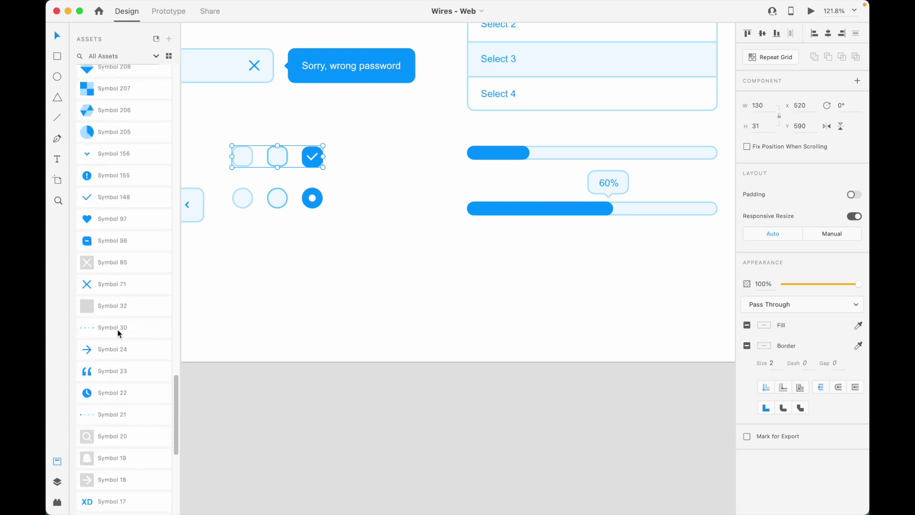
{"action": "scroll", "coordinate": [113, 425], "scroll_direction": "up", "scroll_amount": 15}
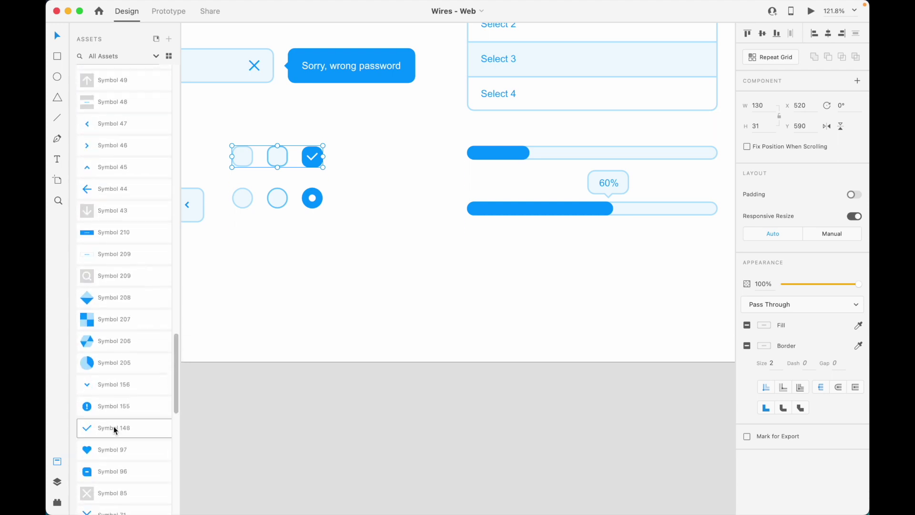
- Place an instance of Symbol 67 at about X 302, Y 602 on the 6 Forms artboard and undo the placement
{"action": "left_click_drag", "start_coordinate": [119, 150], "coordinate": [328, 296]}
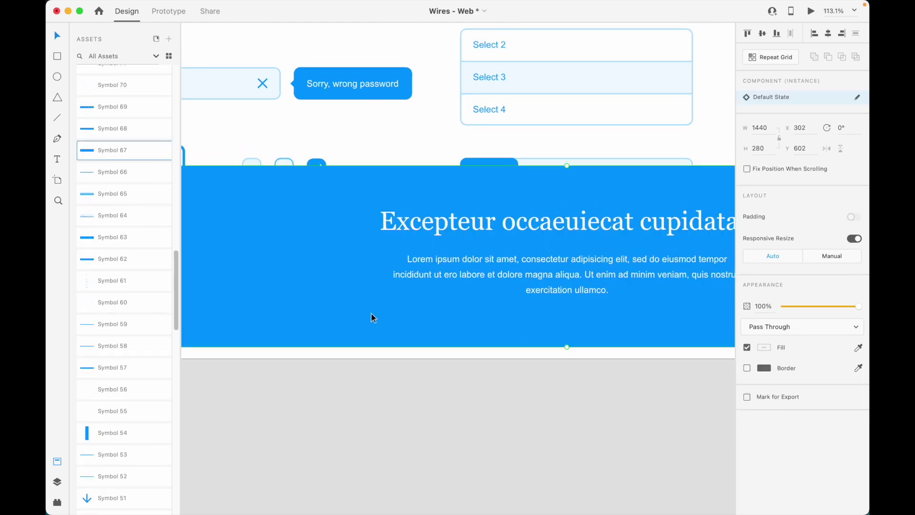
{"action": "key", "text": "super+z"}
{"action": "scroll", "coordinate": [157, 268], "scroll_direction": "up", "scroll_amount": 3}
{"action": "scroll", "coordinate": [157, 268], "scroll_direction": "up", "scroll_amount": 5}
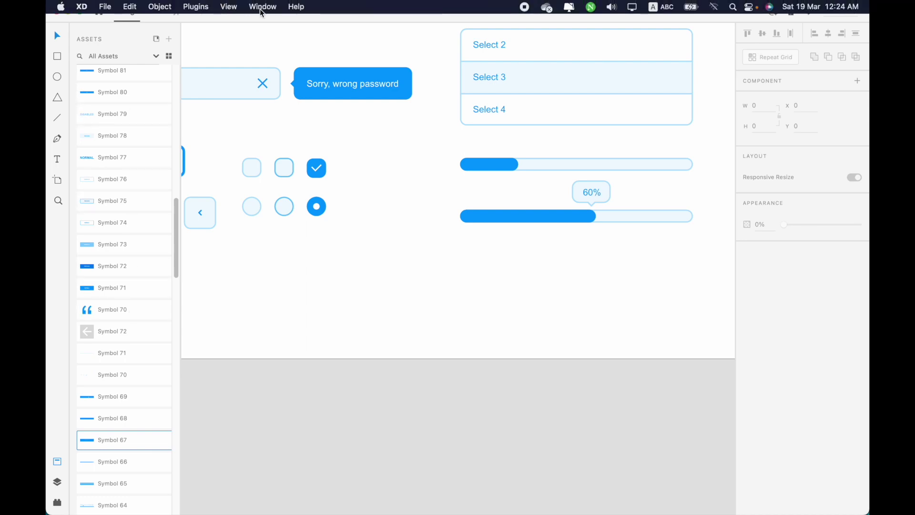
- Place an instance of the Symbol 71 button at about X 608, Y 815 on the 6 Forms artboard and delete it
{"action": "left_click", "coordinate": [262, 7]}
{"action": "left_click", "coordinate": [122, 292]}
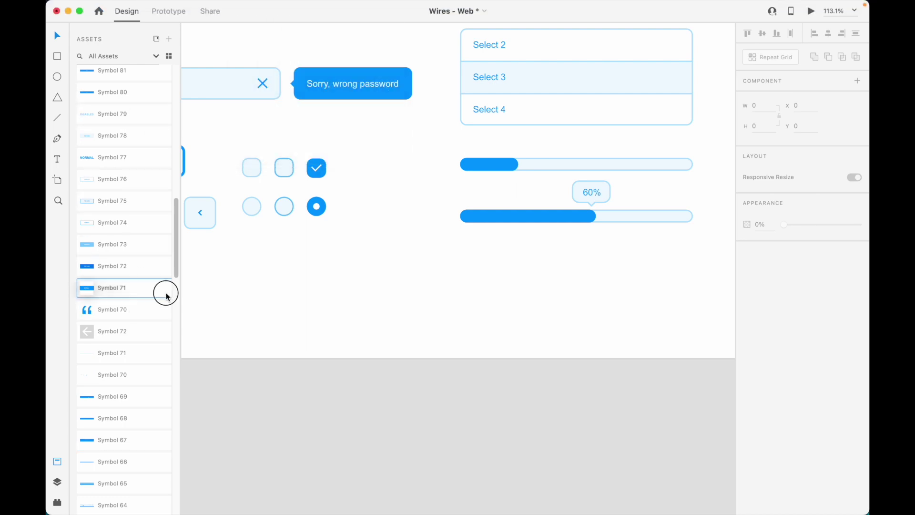
{"action": "left_click_drag", "start_coordinate": [112, 286], "coordinate": [338, 314]}
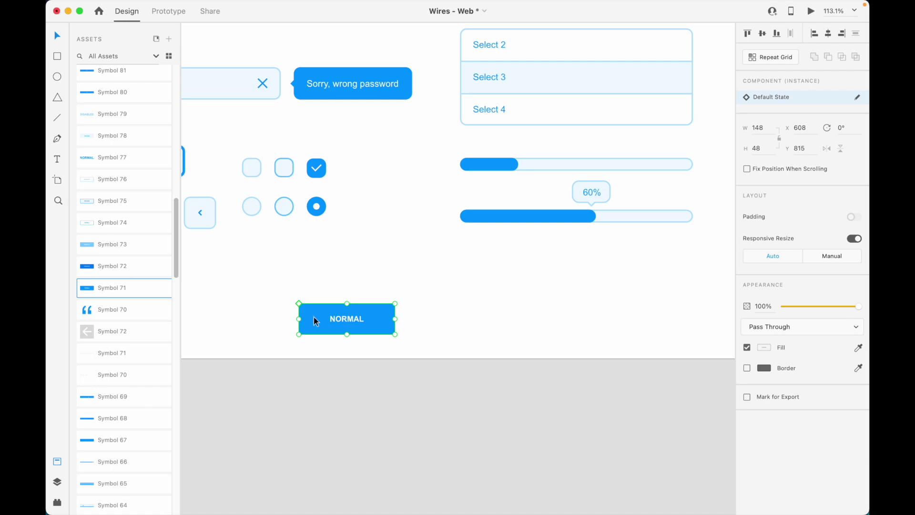
{"action": "key", "text": "BackSpace"}
- Rename the blue Symbol 71 button component as NORMAL BUTTON
{"action": "double_click", "coordinate": [112, 290]}
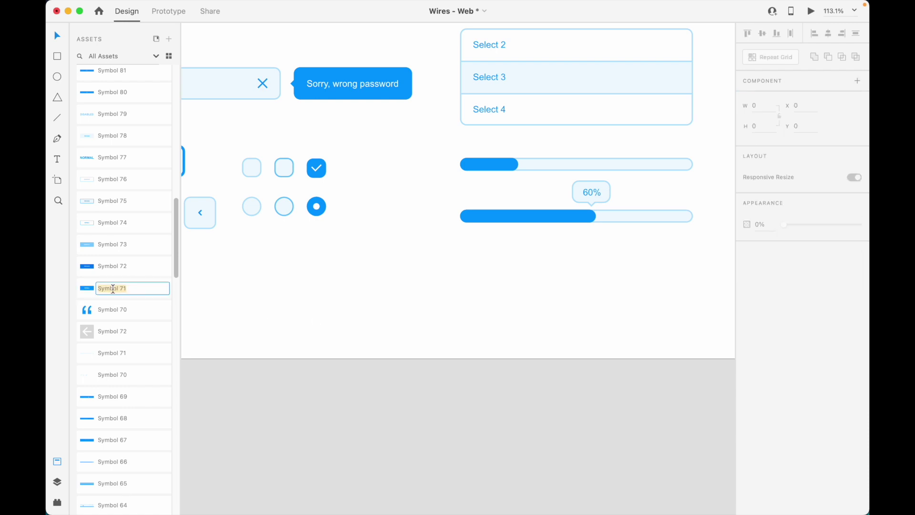
{"action": "type", "text": "NO"}
{"action": "key", "text": "Return"}
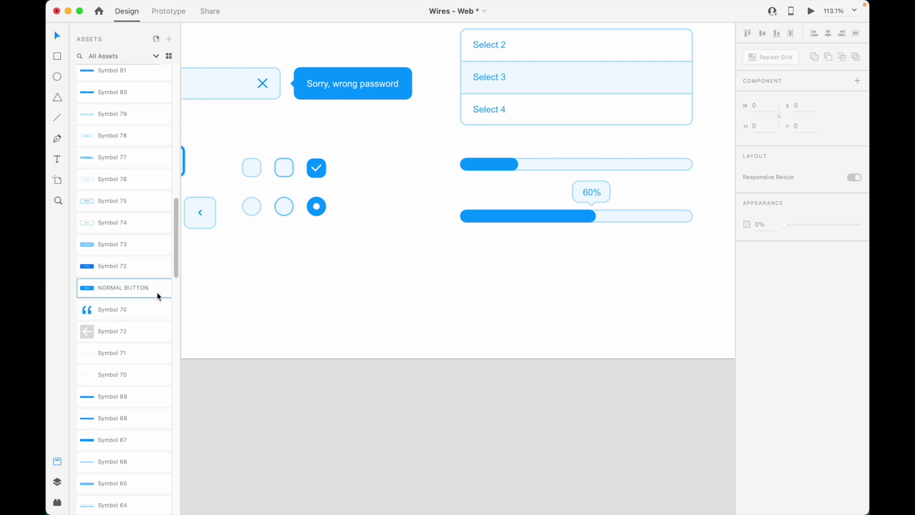
- Place an instance of the NORMAL BUTTON component on the 6 Forms artboard and delete it
{"action": "left_click_drag", "start_coordinate": [162, 291], "coordinate": [330, 302]}
{"action": "left_click_drag", "start_coordinate": [407, 259], "coordinate": [174, 360]}
{"action": "key", "text": "Delete"}
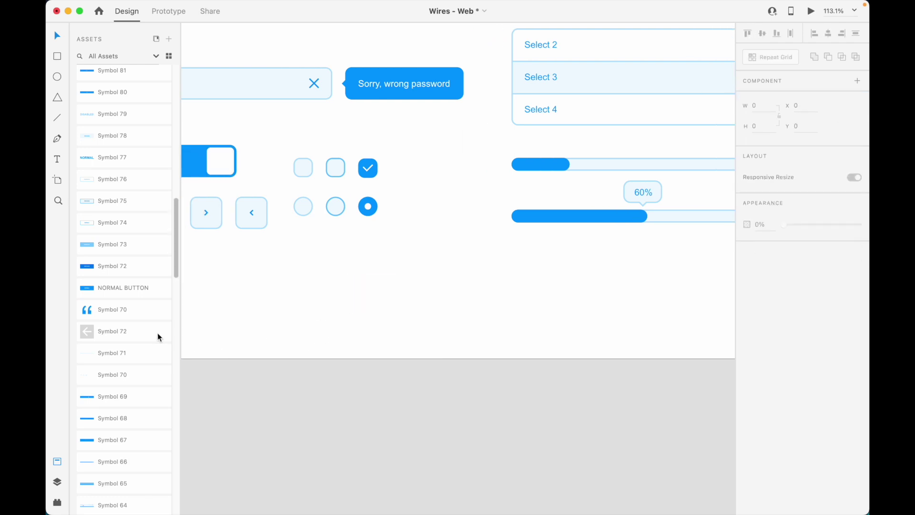
- Return to the popup document, select the Buy button on Homepage - 1366px – 2, and compare the artboard's layers with the document's components
{"action": "scroll", "coordinate": [154, 334], "scroll_direction": "up", "scroll_amount": 10}
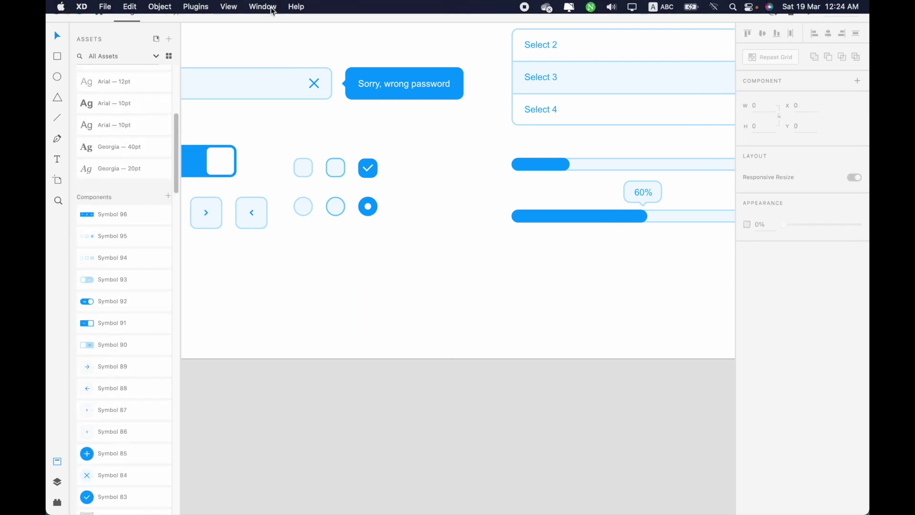
{"action": "left_click", "coordinate": [273, 8]}
{"action": "left_click", "coordinate": [261, 144]}
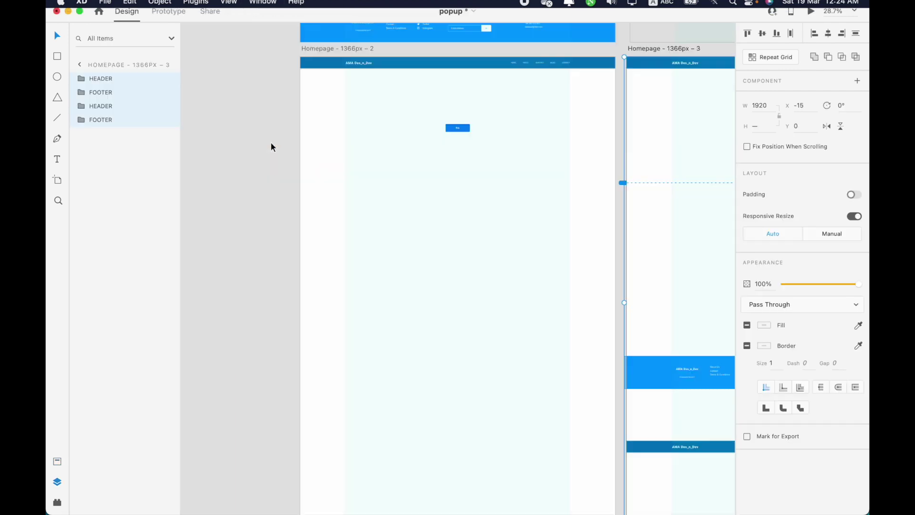
{"action": "scroll", "coordinate": [439, 112], "scroll_direction": "up", "scroll_amount": 3}
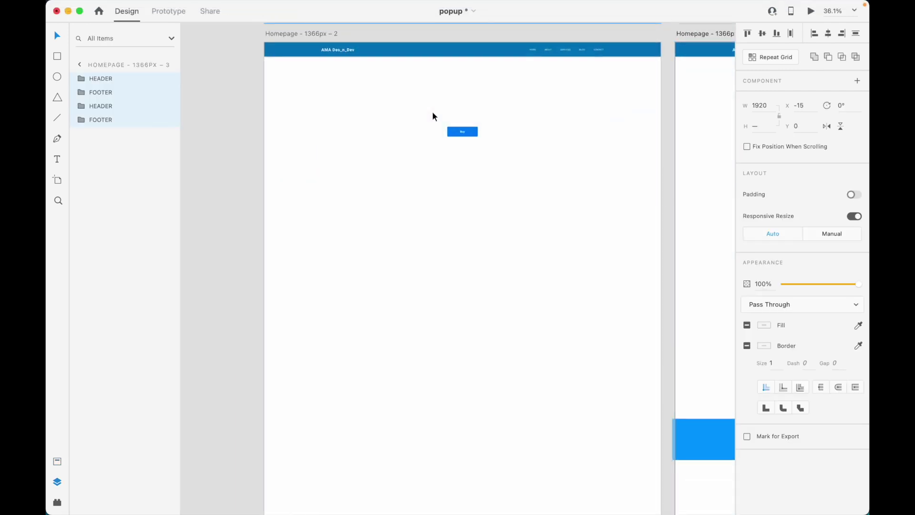
{"action": "left_click", "coordinate": [462, 132]}
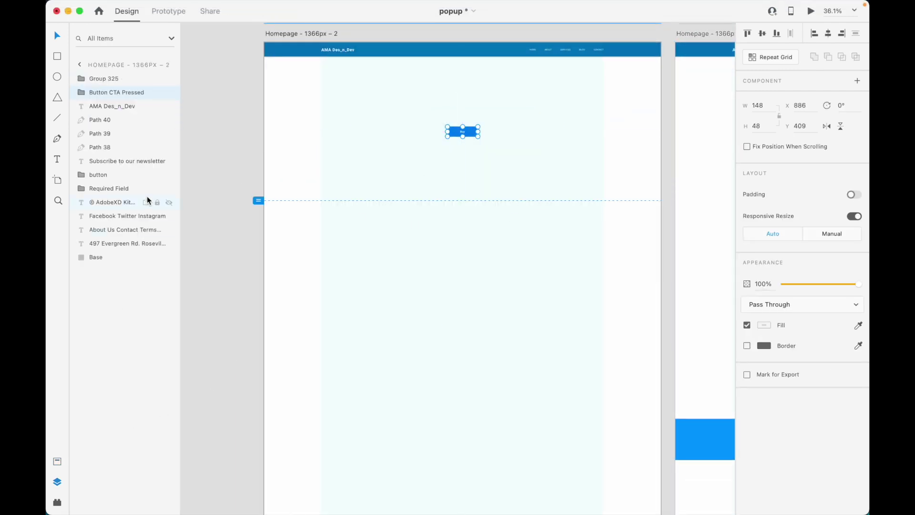
{"action": "left_click", "coordinate": [57, 462]}
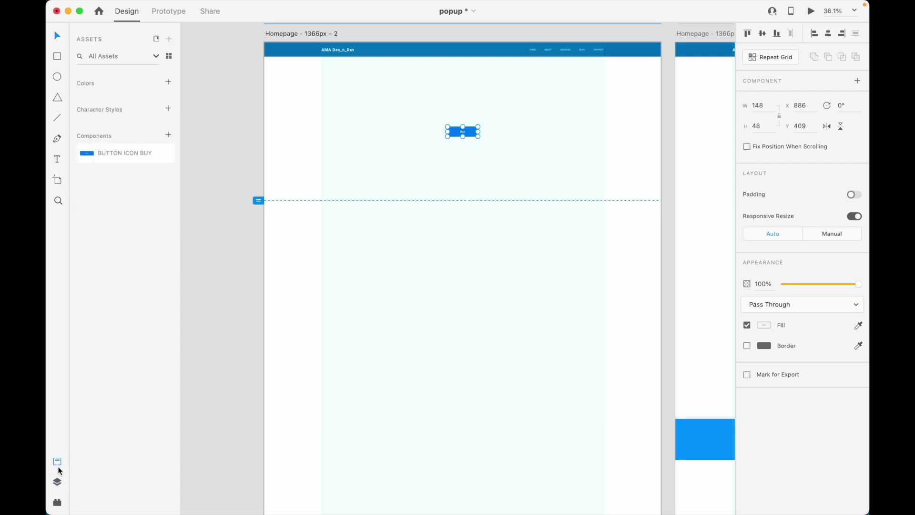
{"action": "left_click", "coordinate": [56, 481]}
{"action": "left_click", "coordinate": [57, 462]}
{"action": "left_click", "coordinate": [56, 480]}
{"action": "left_click", "coordinate": [56, 463]}
{"action": "left_click", "coordinate": [57, 481]}
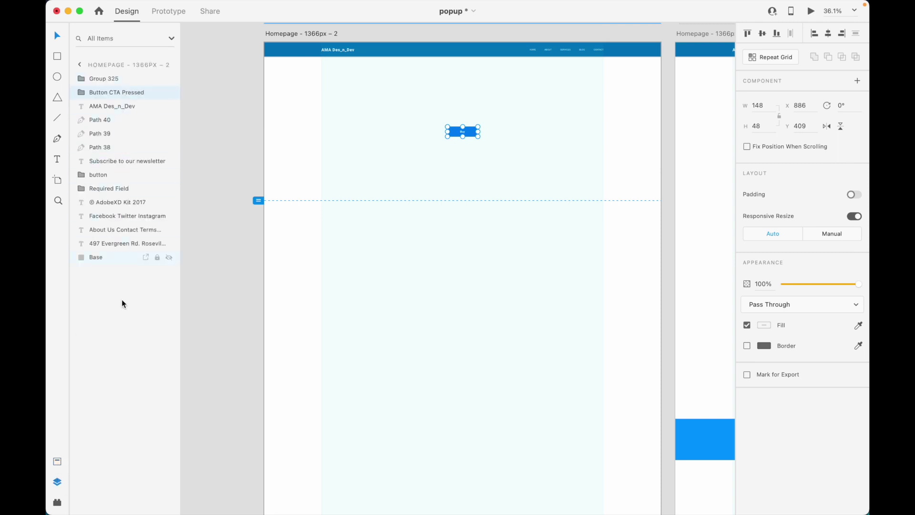
- Select all layers of the Homepage - 1366px – 2 artboard and show the document assets
{"action": "left_click", "coordinate": [151, 128]}
{"action": "key", "text": "super+a"}
{"action": "left_click", "coordinate": [61, 466]}
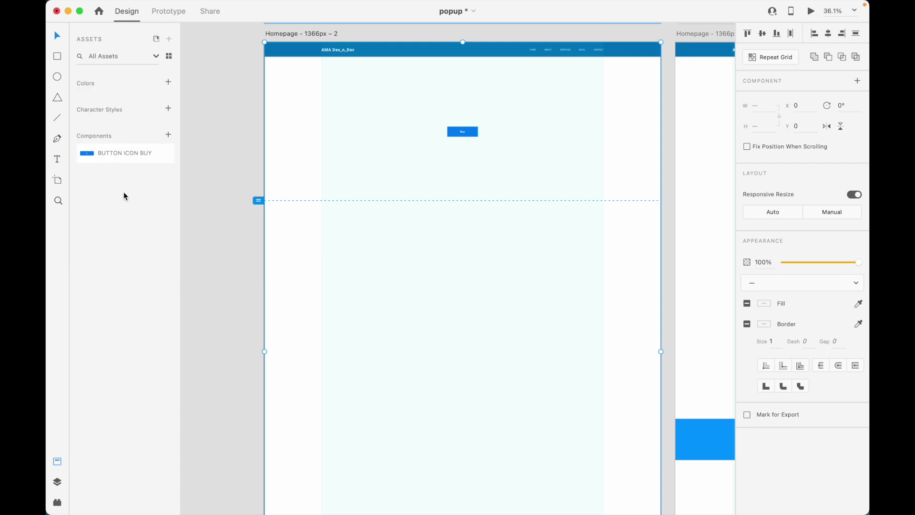
- Lock the translucent 1920 × 773 rectangle behind the Payment form on the Homepage - 1366px – 1 artboard
{"action": "scroll", "coordinate": [241, 331], "scroll_direction": "down", "scroll_amount": 5}
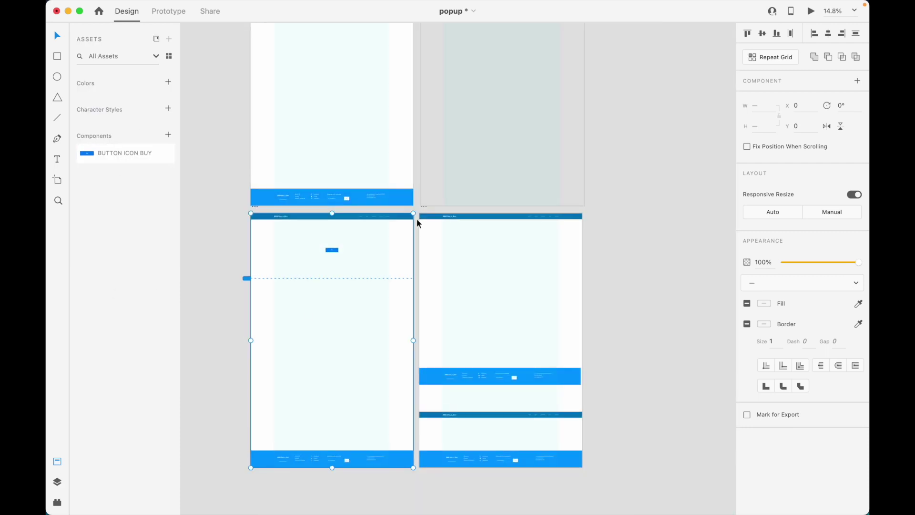
{"action": "scroll", "coordinate": [537, 139], "scroll_direction": "down", "scroll_amount": 5}
{"action": "scroll", "coordinate": [558, 107], "scroll_direction": "up", "scroll_amount": 5}
{"action": "left_click", "coordinate": [561, 139]}
{"action": "right_click", "coordinate": [553, 118]}
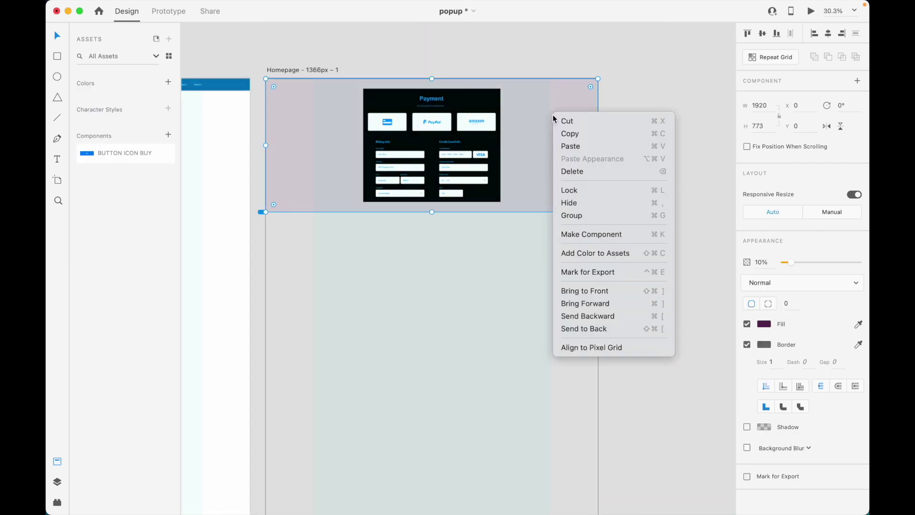
{"action": "left_click", "coordinate": [567, 190]}
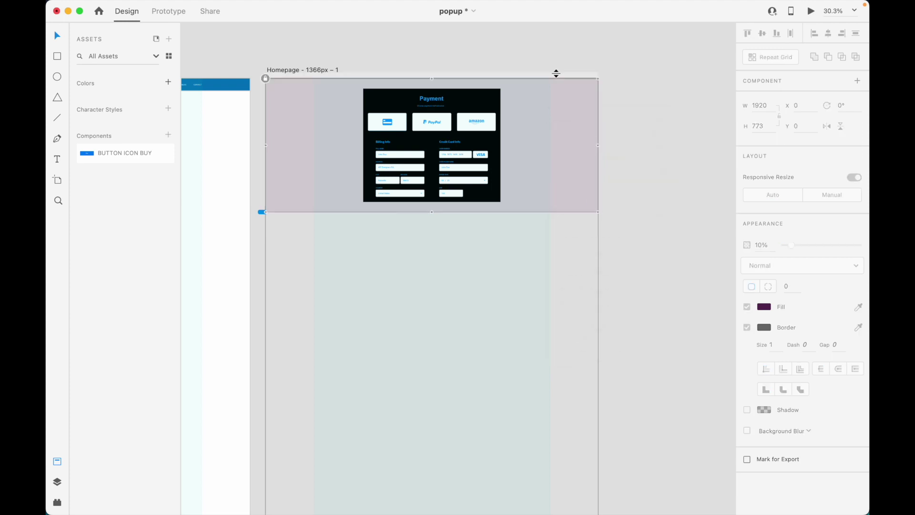
{"action": "left_click", "coordinate": [378, 231]}
- Turn the Payment form on the Homepage - 1366px – 1 artboard into a component named PAYMRNT BOX
{"action": "left_click", "coordinate": [470, 122]}
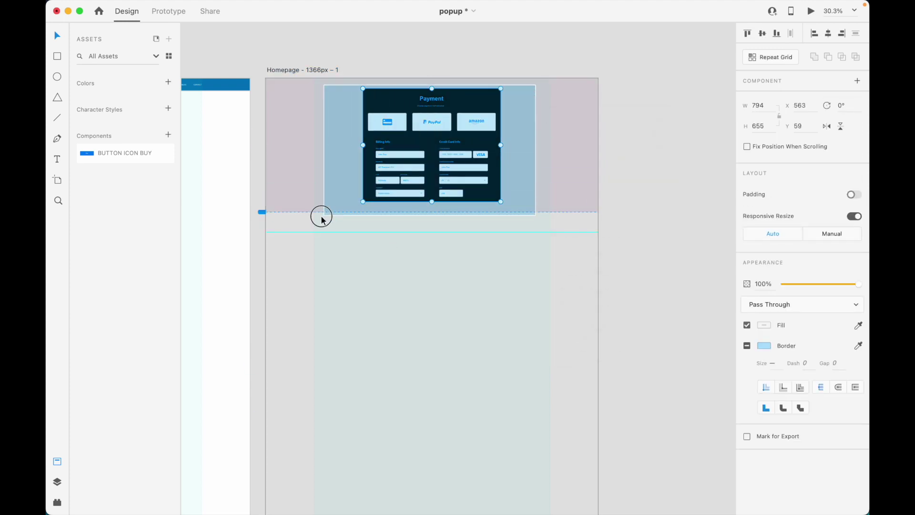
{"action": "left_click", "coordinate": [168, 135]}
{"action": "double_click", "coordinate": [154, 154]}
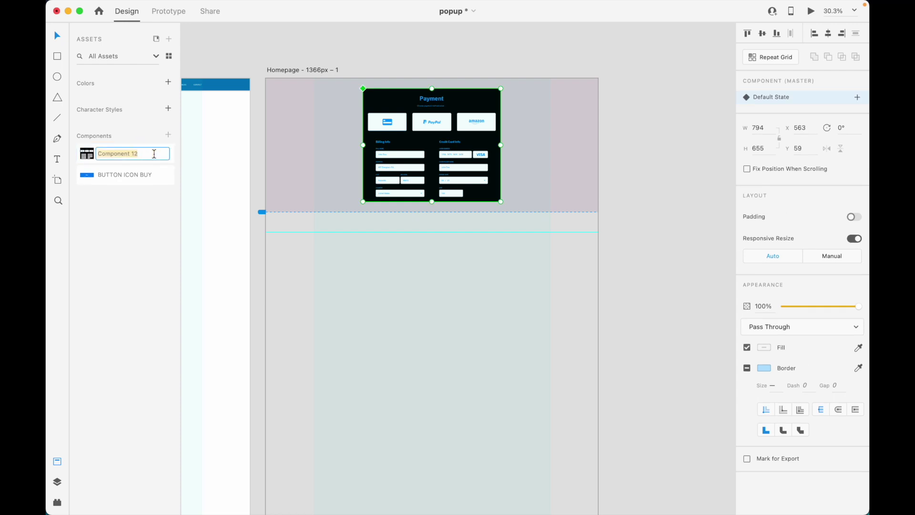
{"action": "type", "text": "PAYMRNT BOX"}
{"action": "key", "text": "Return"}
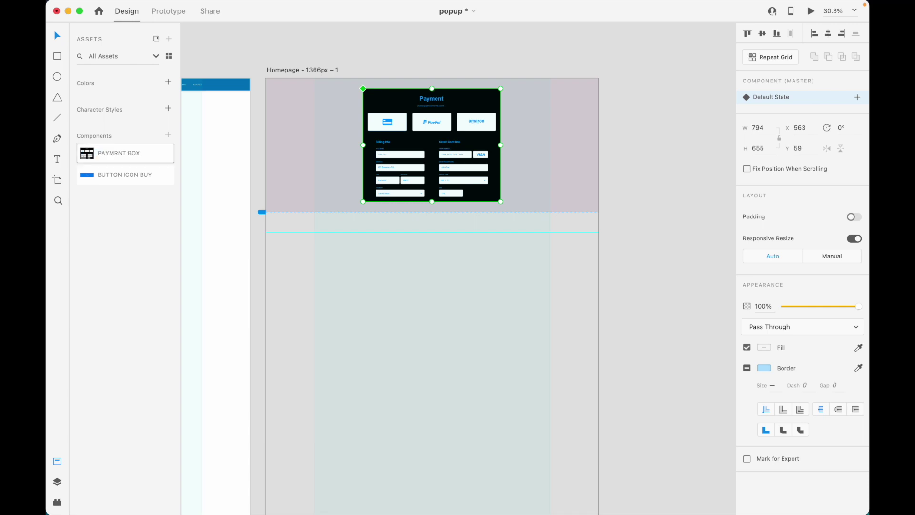
- Correct the Payment form component's name to PAYMENT BOX
{"action": "double_click", "coordinate": [120, 156]}
{"action": "left_click", "coordinate": [120, 155]}
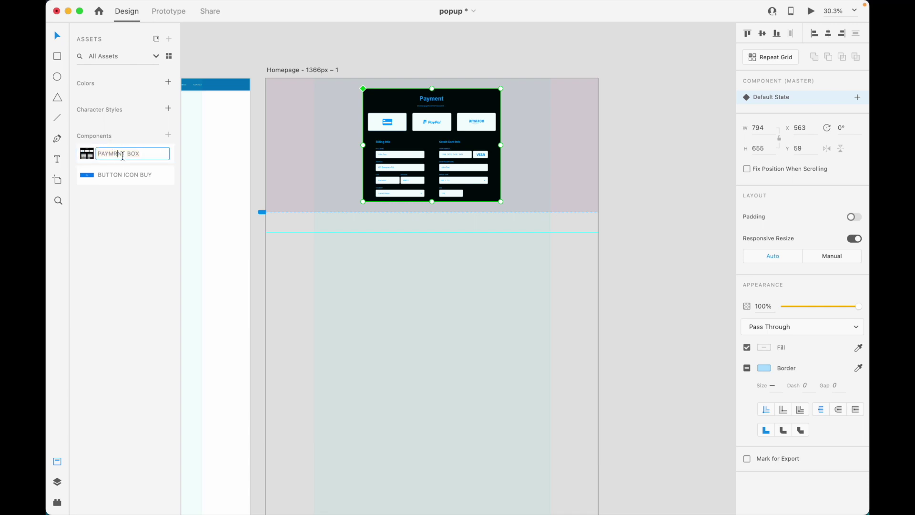
{"action": "key", "text": "BackSpace"}
{"action": "type", "text": "E"}
{"action": "key", "text": "Return"}
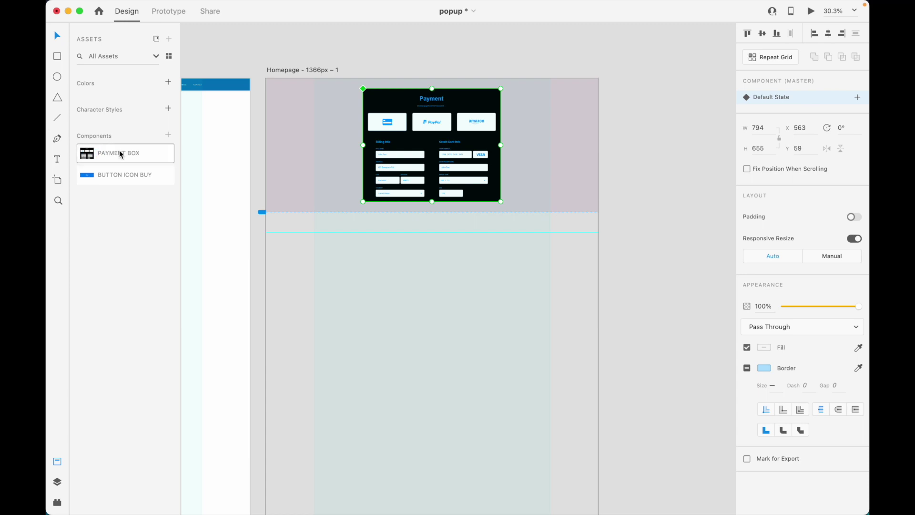
- Place a copy of the Payment form component below the original and delete it
{"action": "key", "text": "super+v"}
{"action": "left_click_drag", "start_coordinate": [406, 245], "coordinate": [471, 279]}
{"action": "key", "text": "Delete"}
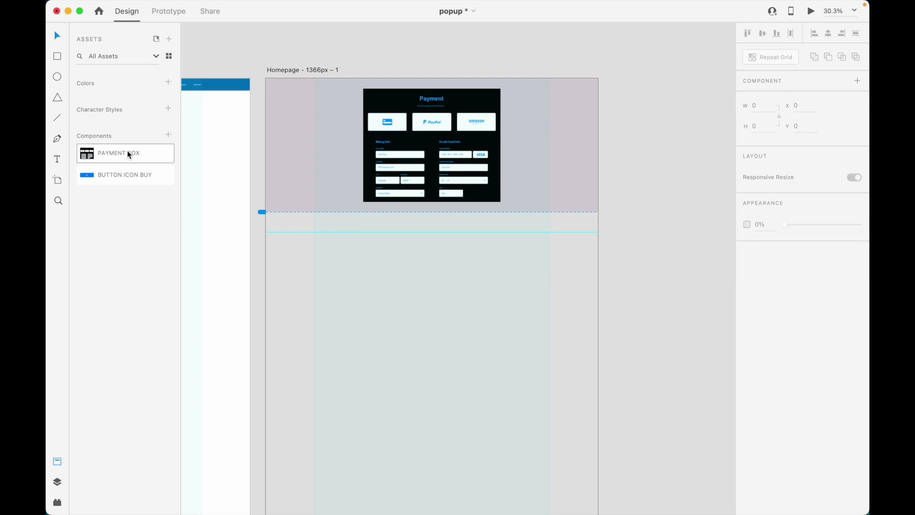
- Delete Component 13, PAYMENT BOX and BUTTON ICON BUY from the document's components
{"action": "scroll", "coordinate": [445, 296], "scroll_direction": "down", "scroll_amount": 5}
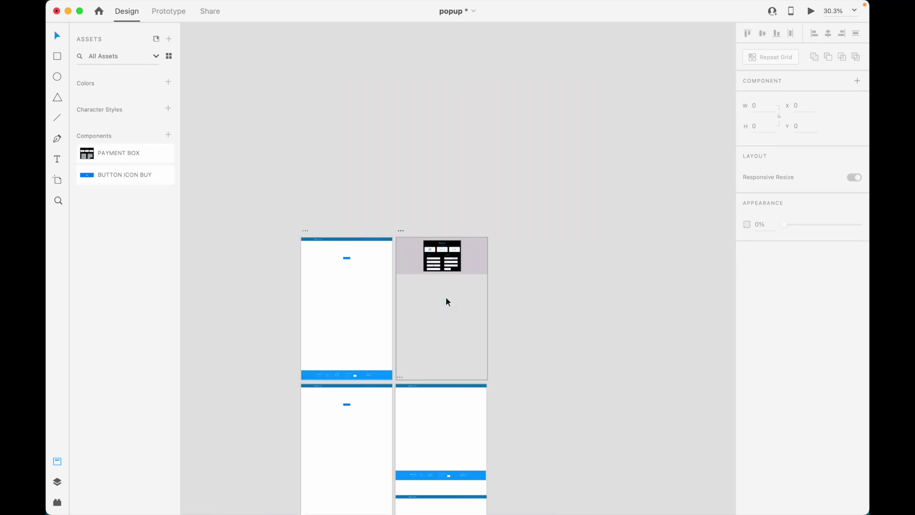
{"action": "scroll", "coordinate": [433, 294], "scroll_direction": "up", "scroll_amount": 3}
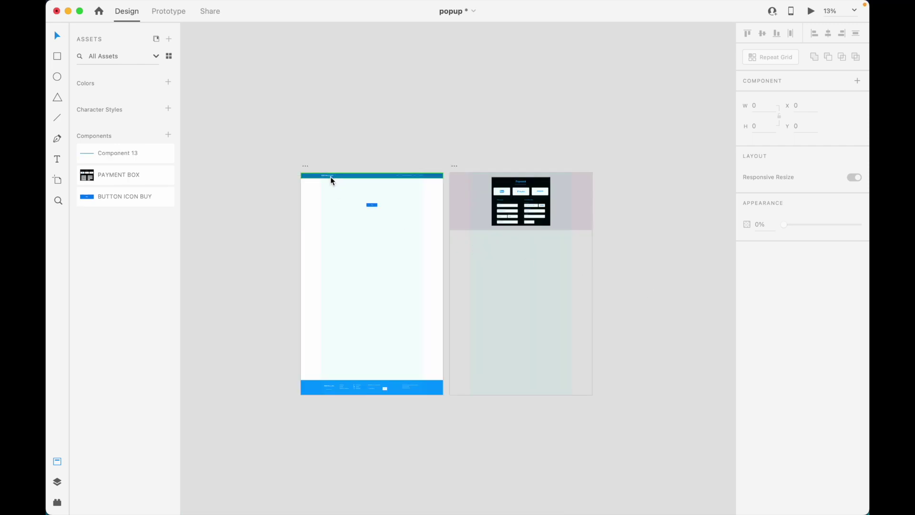
{"action": "scroll", "coordinate": [332, 180], "scroll_direction": "up", "scroll_amount": 5}
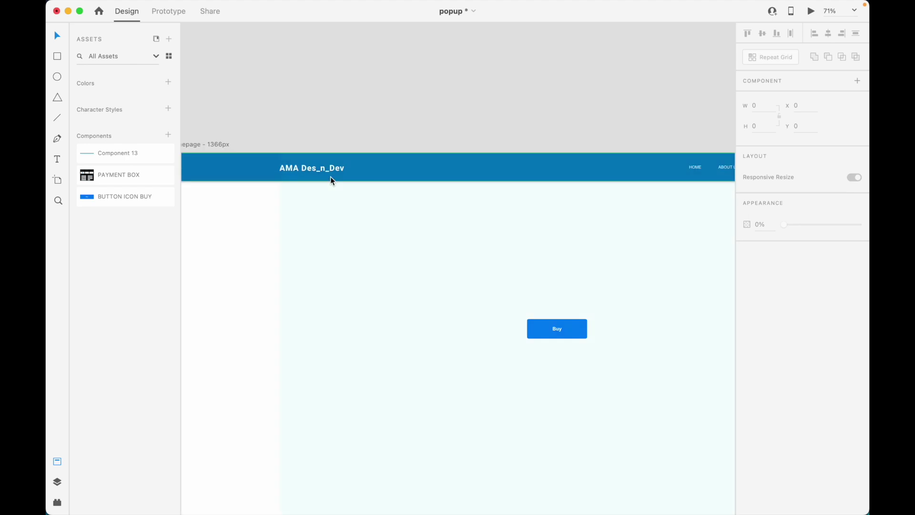
{"action": "right_click", "coordinate": [145, 153]}
{"action": "left_click", "coordinate": [149, 158]}
{"action": "right_click", "coordinate": [147, 162]}
{"action": "left_click", "coordinate": [149, 166]}
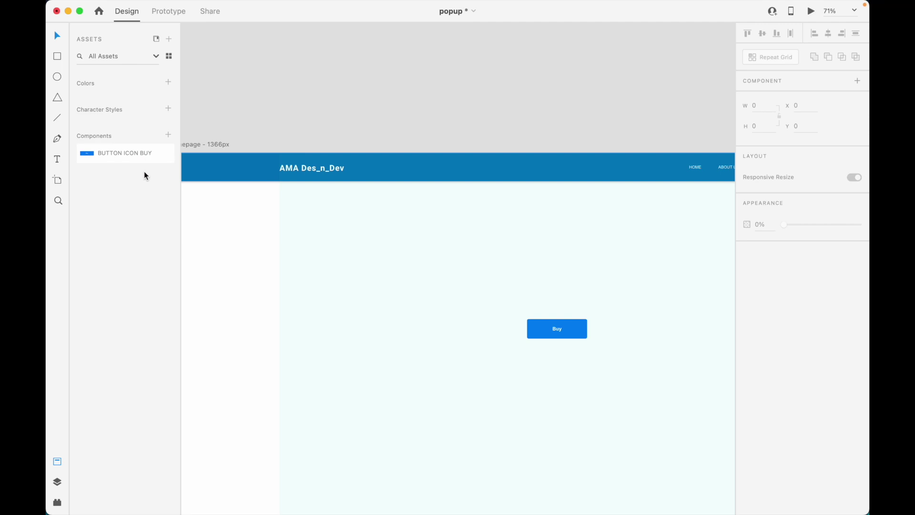
{"action": "right_click", "coordinate": [152, 159]}
{"action": "left_click", "coordinate": [154, 165]}
- Turn the blue navigation bar with its logo and links on the Homepage - 1366px artboard into a component
{"action": "scroll", "coordinate": [322, 118], "scroll_direction": "down", "scroll_amount": 3}
{"action": "scroll", "coordinate": [314, 149], "scroll_direction": "up", "scroll_amount": 5}
{"action": "scroll", "coordinate": [259, 124], "scroll_direction": "down", "scroll_amount": 3}
{"action": "left_click_drag", "start_coordinate": [263, 116], "coordinate": [731, 147]}
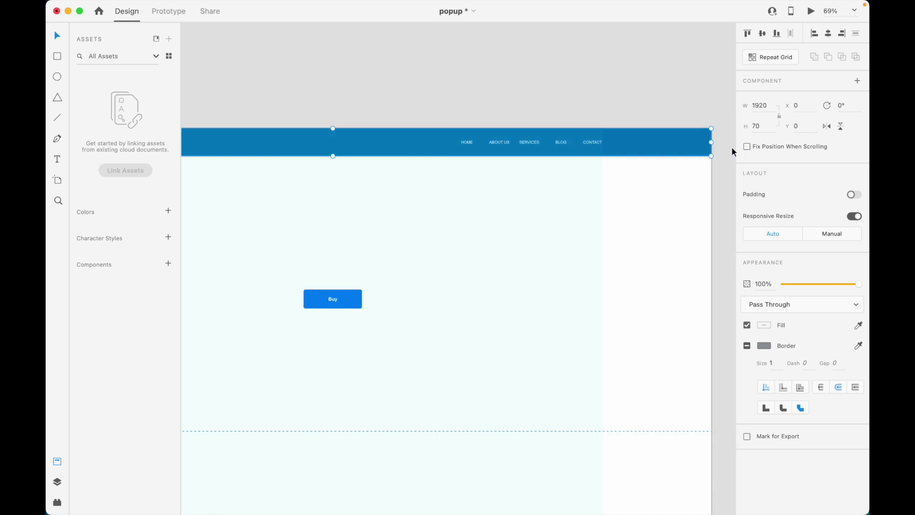
{"action": "scroll", "coordinate": [539, 171], "scroll_direction": "down", "scroll_amount": 1}
{"action": "left_click", "coordinate": [532, 175]}
{"action": "left_click", "coordinate": [168, 263]}
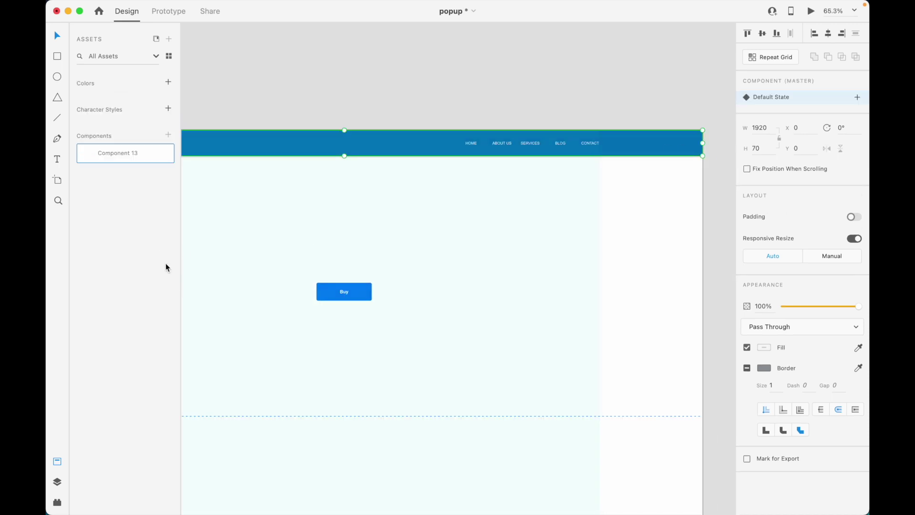
- Rename the navigation bar component as HEADER and select it in the document assets
{"action": "double_click", "coordinate": [127, 158]}
{"action": "type", "text": "HEADER"}
{"action": "key", "text": "Return"}
{"action": "left_click", "coordinate": [135, 155]}
- List the document's artboards and duplicate the Homepage - 1366px artboard
{"action": "scroll", "coordinate": [356, 151], "scroll_direction": "down", "scroll_amount": 3}
{"action": "scroll", "coordinate": [384, 169], "scroll_direction": "up", "scroll_amount": 4}
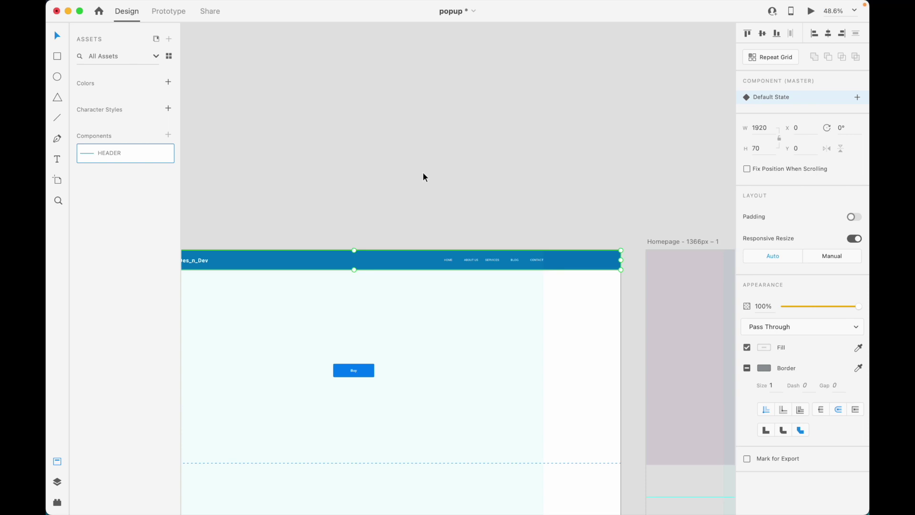
{"action": "scroll", "coordinate": [248, 261], "scroll_direction": "down", "scroll_amount": 3}
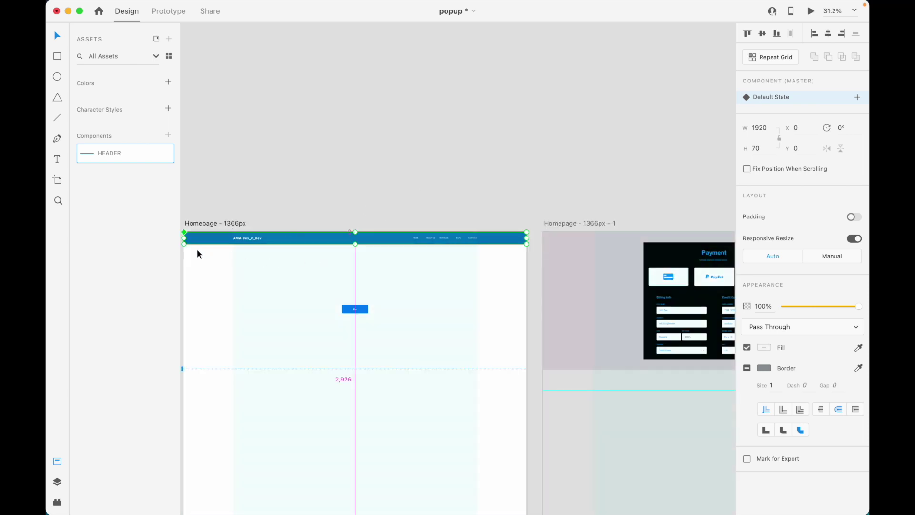
{"action": "scroll", "coordinate": [198, 249], "scroll_direction": "up", "scroll_amount": 3}
{"action": "scroll", "coordinate": [268, 244], "scroll_direction": "down", "scroll_amount": 2}
{"action": "scroll", "coordinate": [241, 236], "scroll_direction": "down", "scroll_amount": 1}
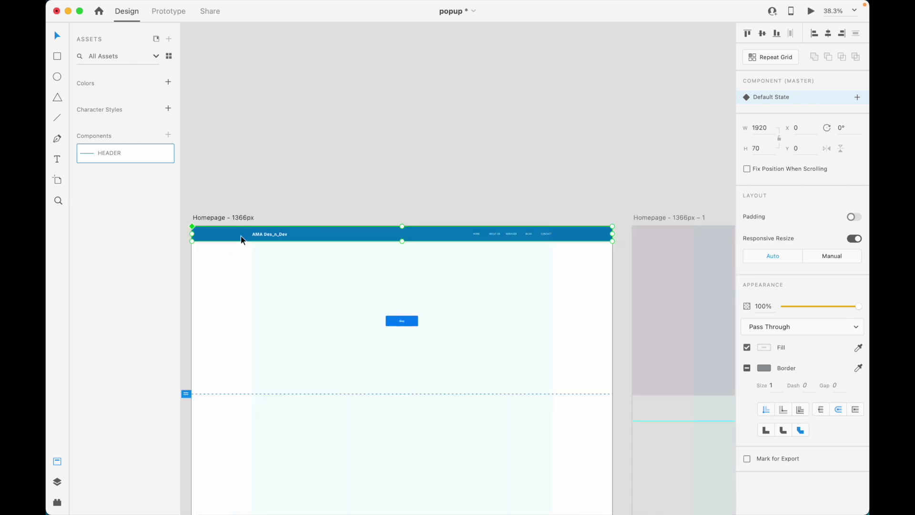
{"action": "left_click", "coordinate": [57, 482]}
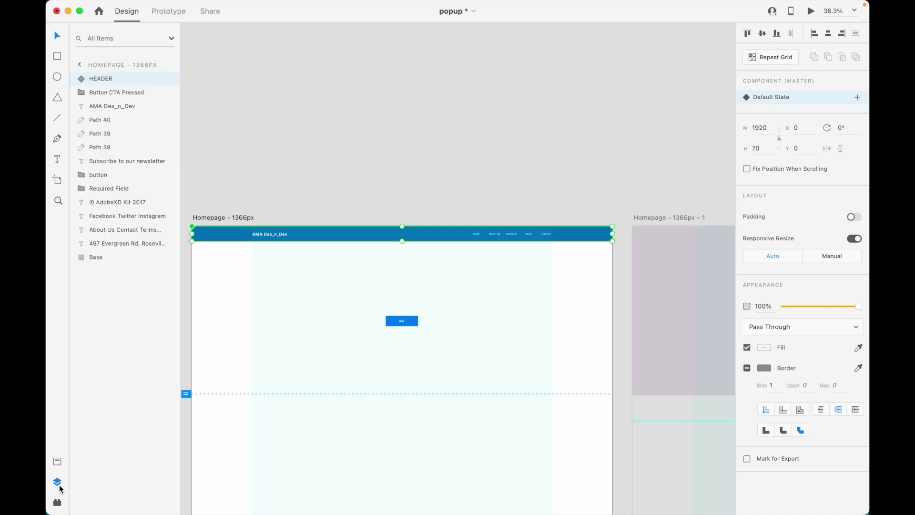
{"action": "left_click", "coordinate": [81, 65]}
{"action": "left_click", "coordinate": [128, 93]}
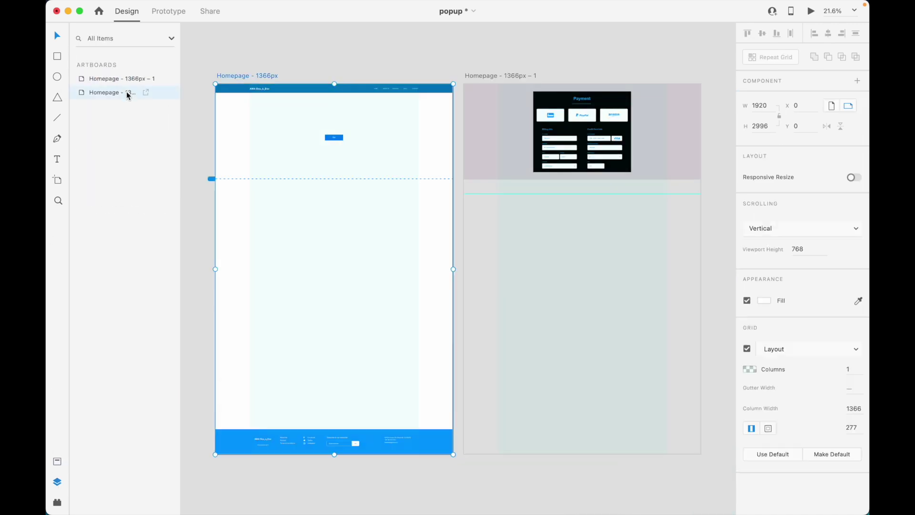
{"action": "right_click", "coordinate": [128, 92]}
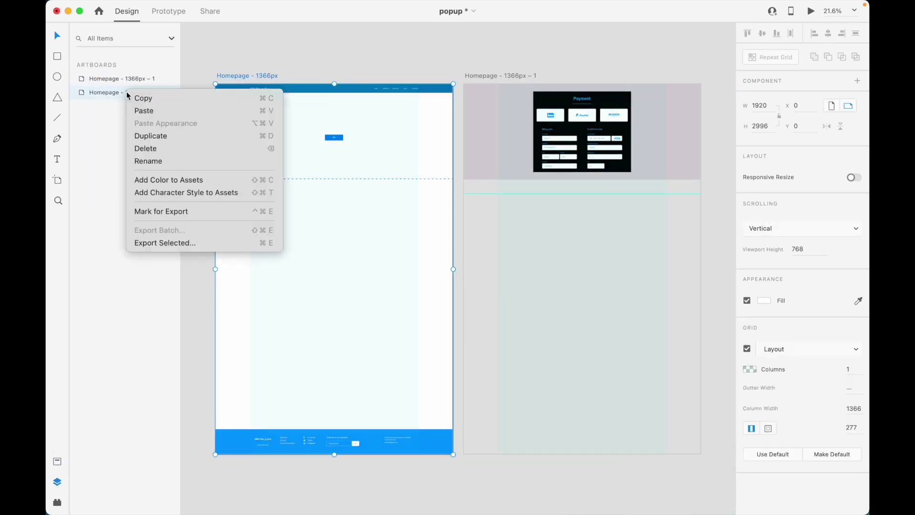
{"action": "left_click", "coordinate": [155, 136]}
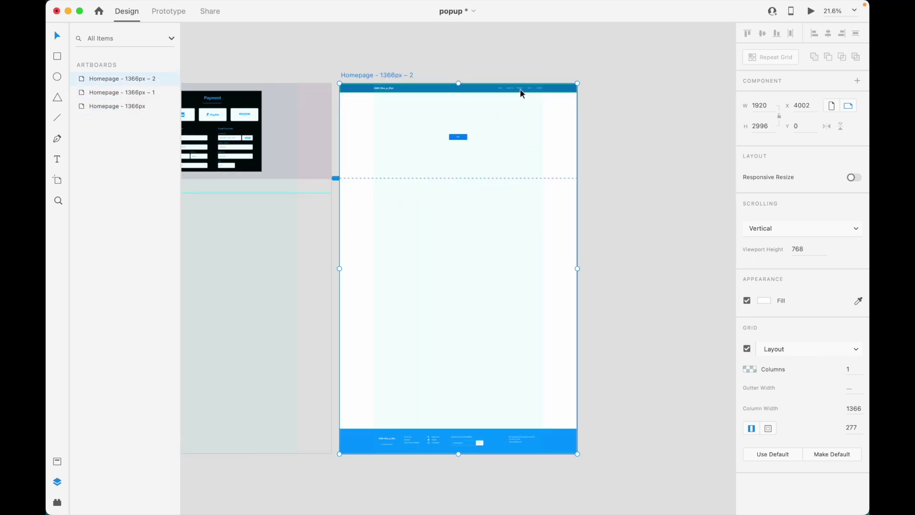
- Shorten the ABOUT US link to ABOUT in the master HEADER component on the Homepage - 1366px artboard
{"action": "scroll", "coordinate": [519, 88], "scroll_direction": "up", "scroll_amount": 10}
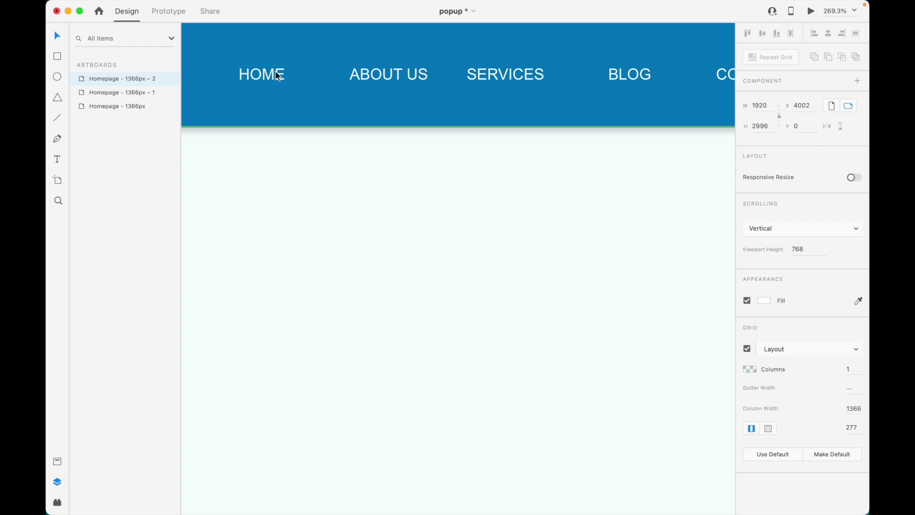
{"action": "scroll", "coordinate": [535, 83], "scroll_direction": "down", "scroll_amount": 15}
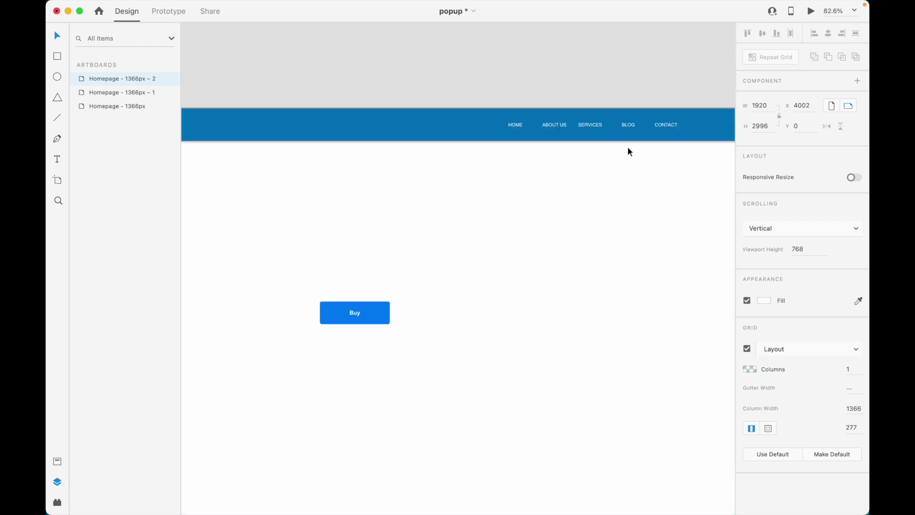
{"action": "scroll", "coordinate": [399, 152], "scroll_direction": "up", "scroll_amount": 4}
{"action": "scroll", "coordinate": [344, 158], "scroll_direction": "up", "scroll_amount": 5}
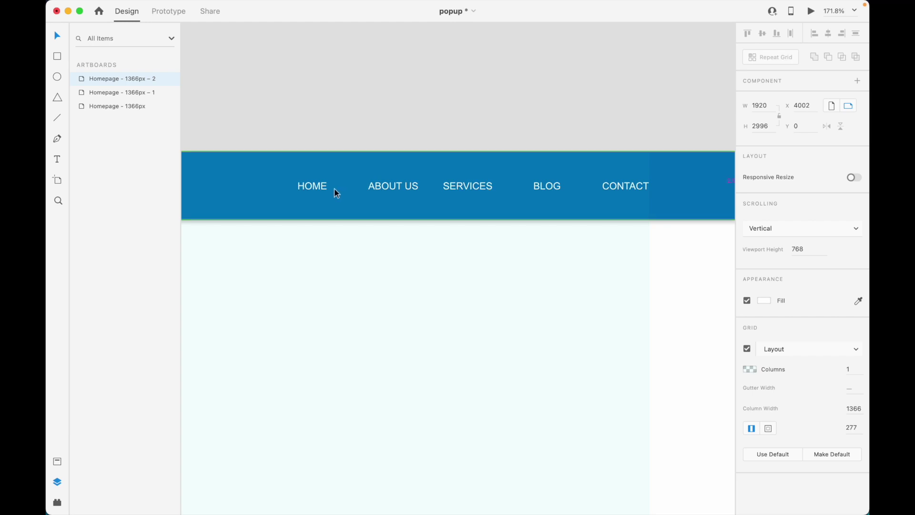
{"action": "scroll", "coordinate": [335, 192], "scroll_direction": "up", "scroll_amount": 3}
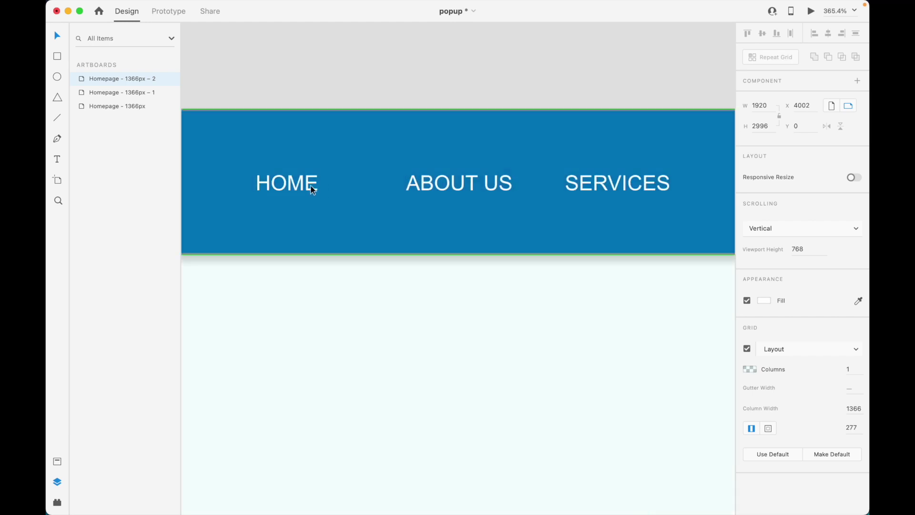
{"action": "double_click", "coordinate": [474, 185]}
{"action": "double_click", "coordinate": [496, 190]}
{"action": "left_click_drag", "start_coordinate": [483, 187], "coordinate": [534, 189]}
{"action": "key", "text": "BackSpace"}
{"action": "key", "text": "BackSpace"}
{"action": "key", "text": "Escape"}
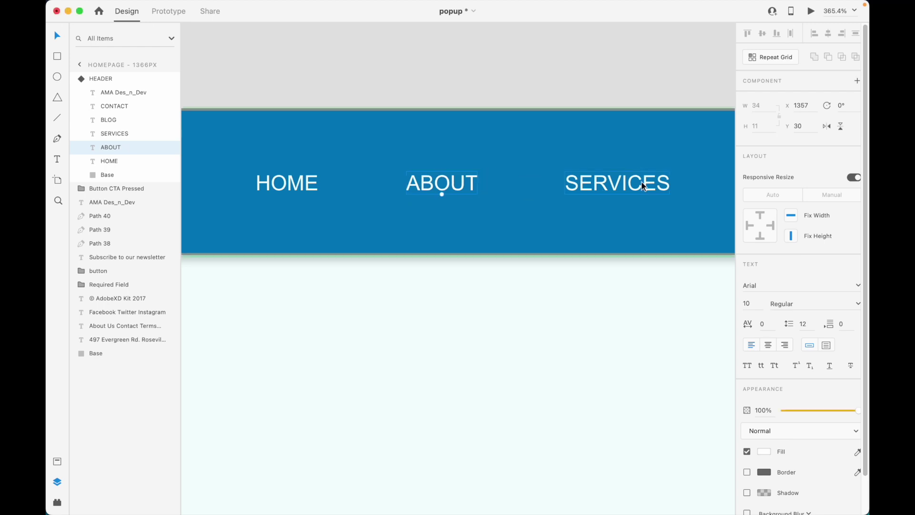
{"action": "scroll", "coordinate": [325, 177], "scroll_direction": "down", "scroll_amount": 2}
{"action": "left_click", "coordinate": [375, 112]}
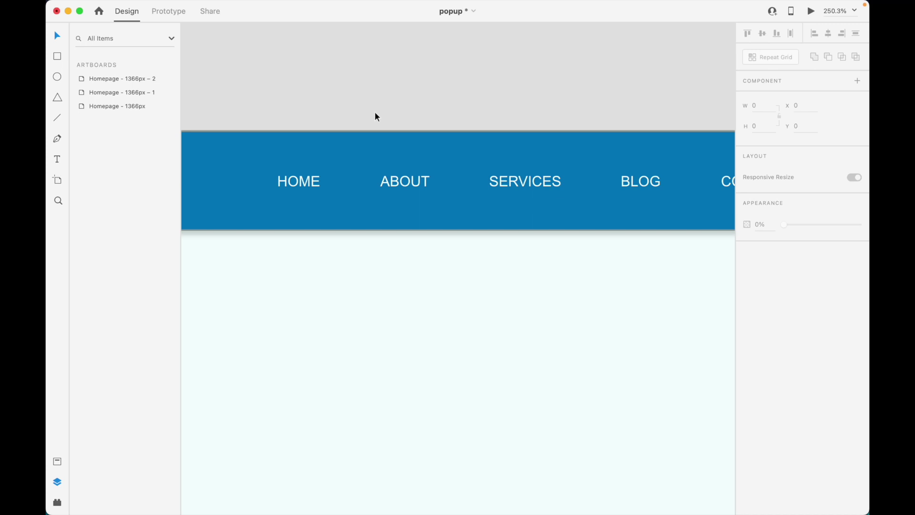
- Compare the navigation links in the headers of the Homepage - 1366px and Homepage - 1366px – 2 artboards
{"action": "scroll", "coordinate": [348, 151], "scroll_direction": "down", "scroll_amount": 10}
{"action": "scroll", "coordinate": [347, 152], "scroll_direction": "down", "scroll_amount": 1}
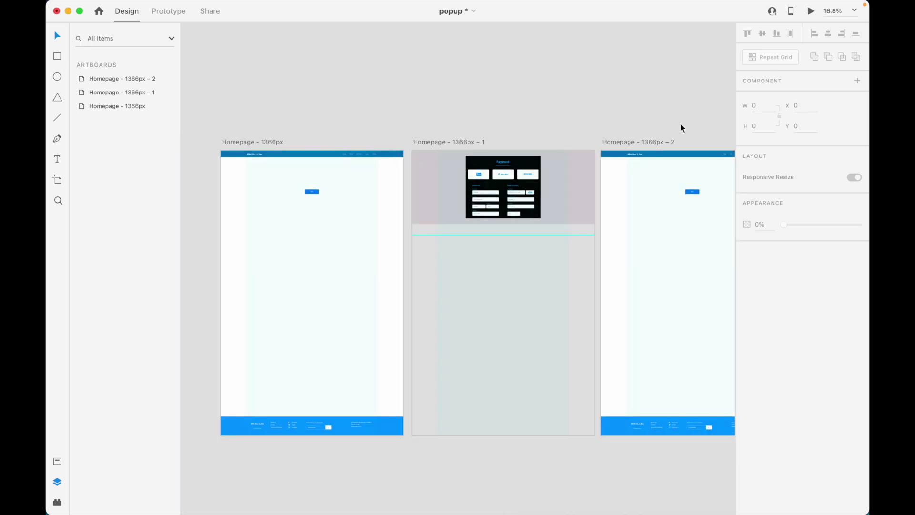
{"action": "scroll", "coordinate": [548, 155], "scroll_direction": "down", "scroll_amount": 2}
{"action": "scroll", "coordinate": [656, 158], "scroll_direction": "up", "scroll_amount": 5}
{"action": "scroll", "coordinate": [500, 151], "scroll_direction": "up", "scroll_amount": 10}
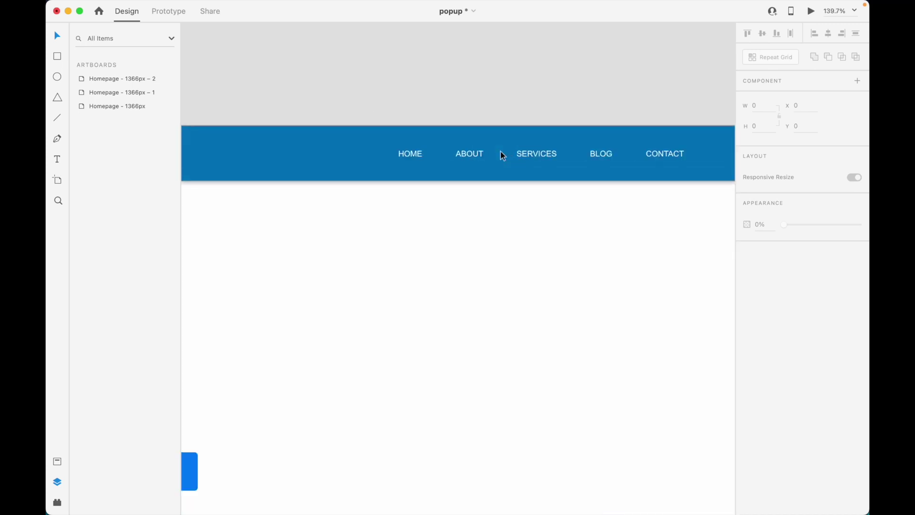
{"action": "scroll", "coordinate": [589, 168], "scroll_direction": "down", "scroll_amount": 12}
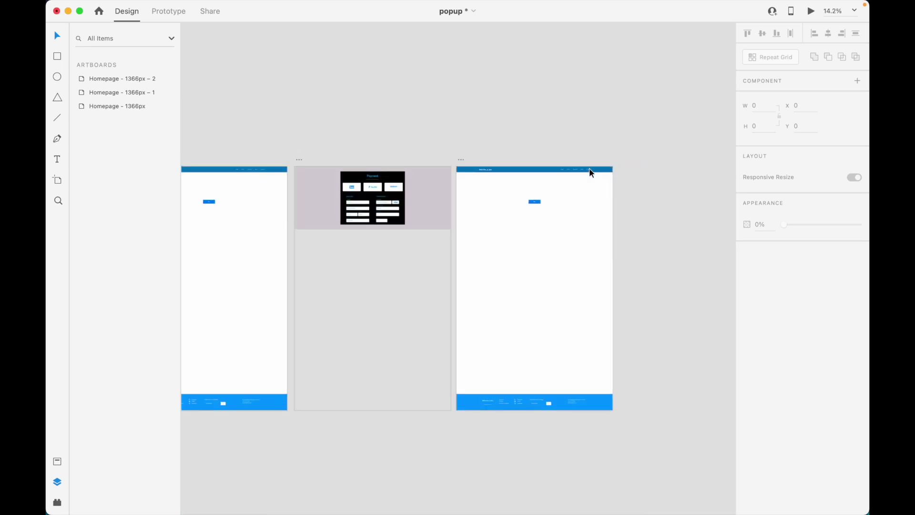
- Replace the SERVICES link text with AMA in the master HEADER component on the Homepage - 1366px artboard
{"action": "scroll", "coordinate": [249, 168], "scroll_direction": "up", "scroll_amount": 8}
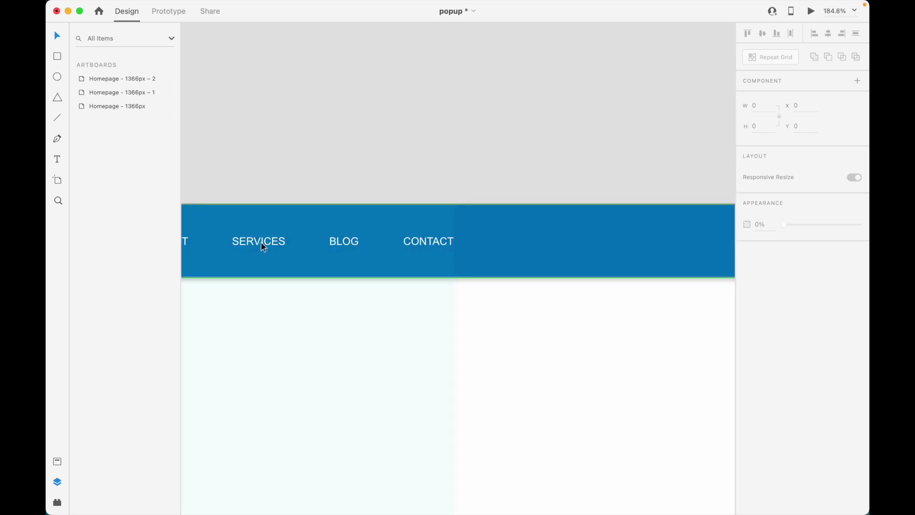
{"action": "scroll", "coordinate": [261, 242], "scroll_direction": "up", "scroll_amount": 4}
{"action": "double_click", "coordinate": [262, 242]}
{"action": "double_click", "coordinate": [264, 241]}
{"action": "double_click", "coordinate": [263, 242]}
{"action": "type", "text": "AMA"}
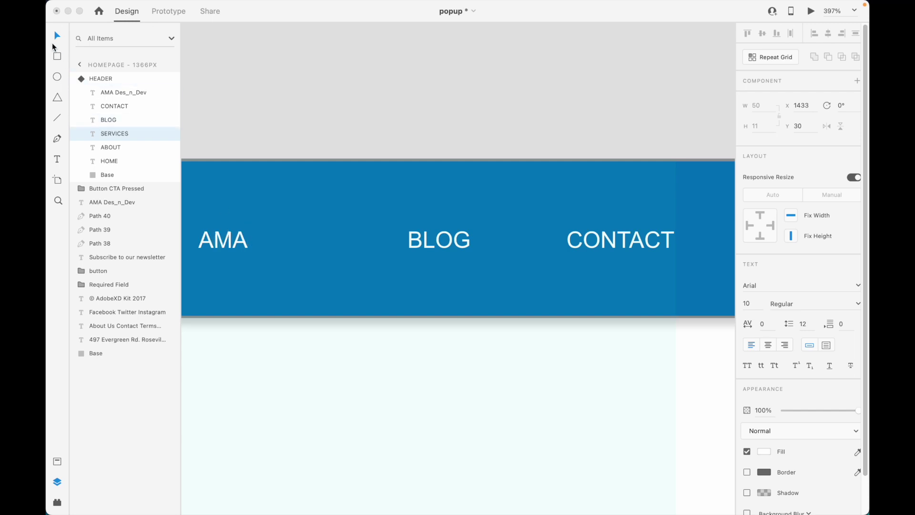
{"action": "key", "text": "Escape"}
- Group the HEADER instance on the Homepage - 1366px – 2 artboard and select the instance inside the group
{"action": "scroll", "coordinate": [264, 212], "scroll_direction": "down", "scroll_amount": 10}
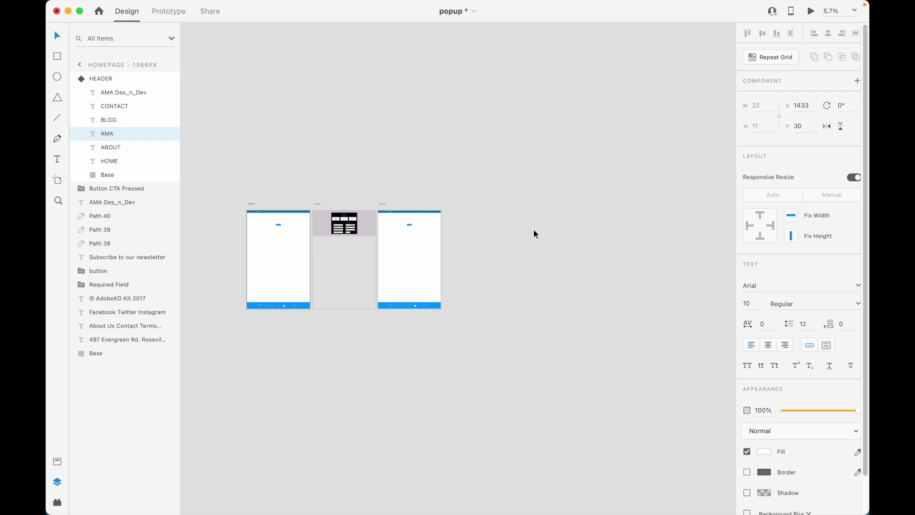
{"action": "scroll", "coordinate": [399, 225], "scroll_direction": "up", "scroll_amount": 10}
{"action": "scroll", "coordinate": [506, 222], "scroll_direction": "up", "scroll_amount": 5}
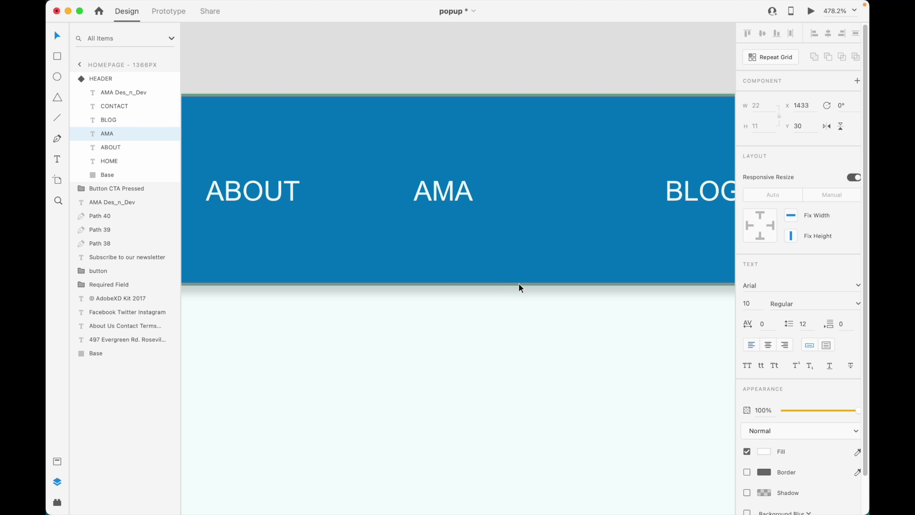
{"action": "scroll", "coordinate": [518, 282], "scroll_direction": "down", "scroll_amount": 10}
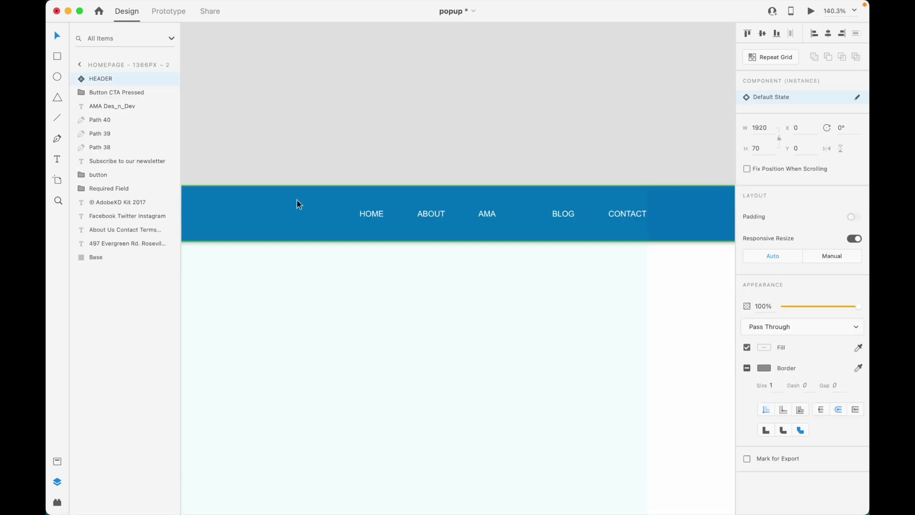
{"action": "right_click", "coordinate": [526, 208]}
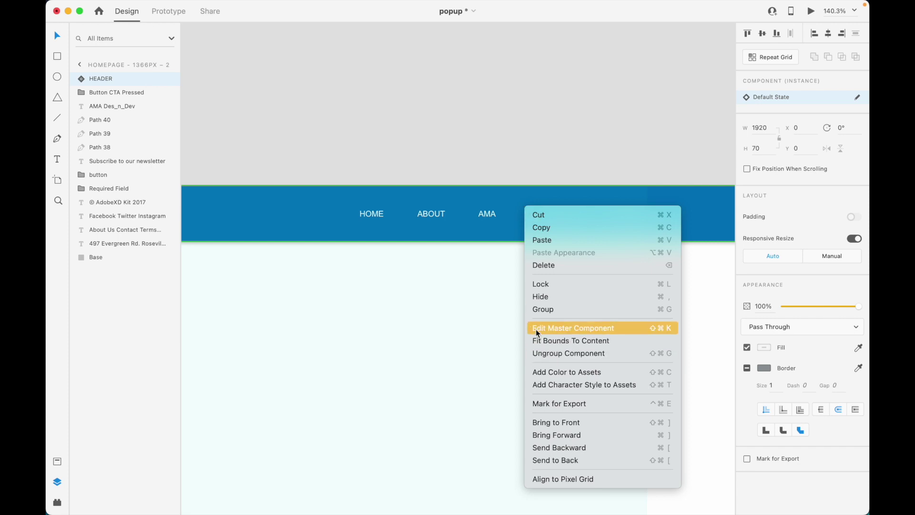
{"action": "left_click", "coordinate": [539, 312]}
{"action": "double_click", "coordinate": [368, 215]}
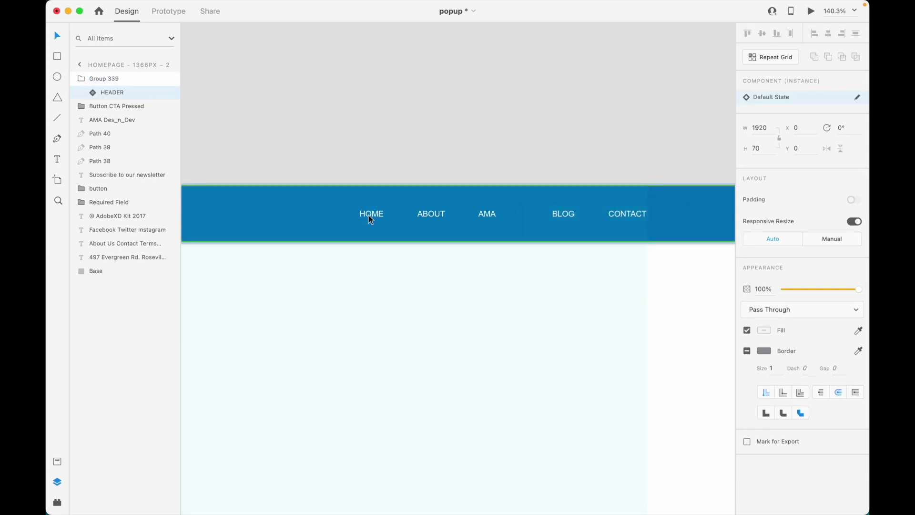
- Select the HOME link text inside the grouped HEADER instance on the Homepage - 1366px – 2 artboard
{"action": "double_click", "coordinate": [369, 217]}
{"action": "scroll", "coordinate": [368, 215], "scroll_direction": "up", "scroll_amount": 5}
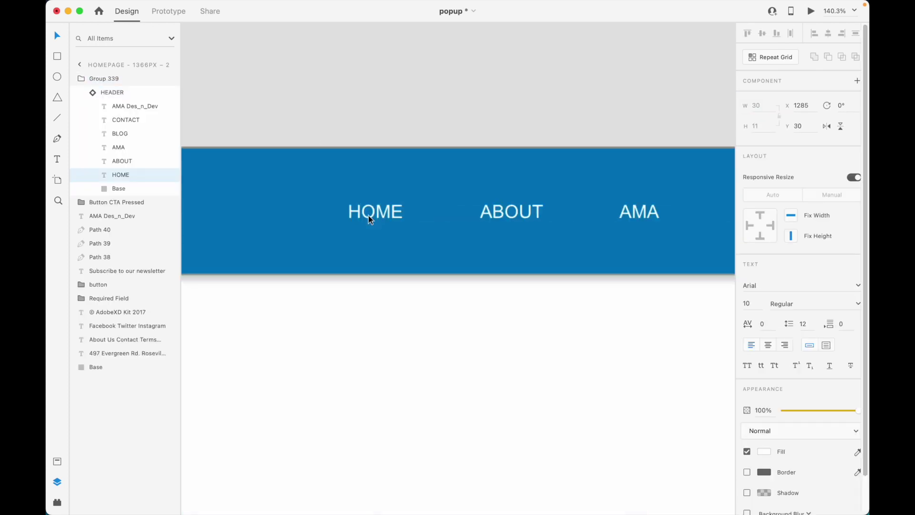
{"action": "double_click", "coordinate": [368, 213]}
{"action": "left_click", "coordinate": [375, 213]}
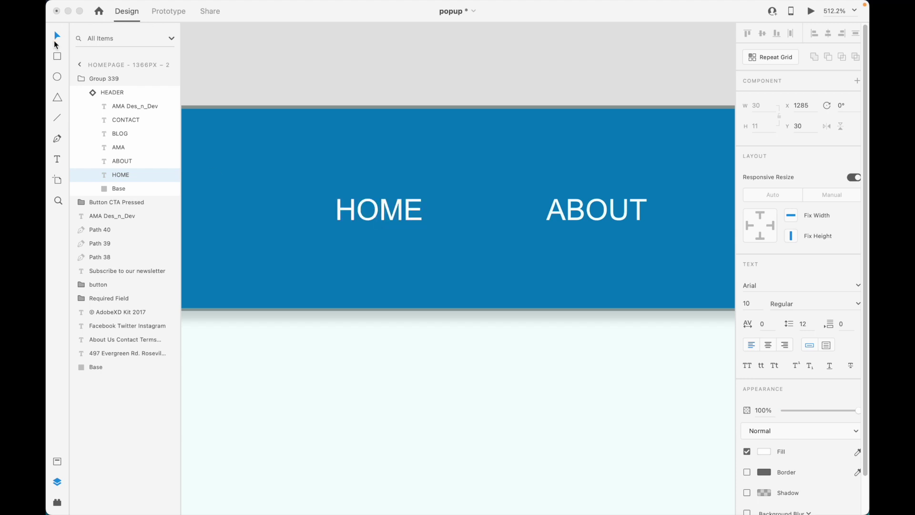
- Ungroup the group around the HEADER instance on the Homepage - 1366px – 2 artboard
{"action": "left_click", "coordinate": [320, 94]}
{"action": "left_click", "coordinate": [530, 261]}
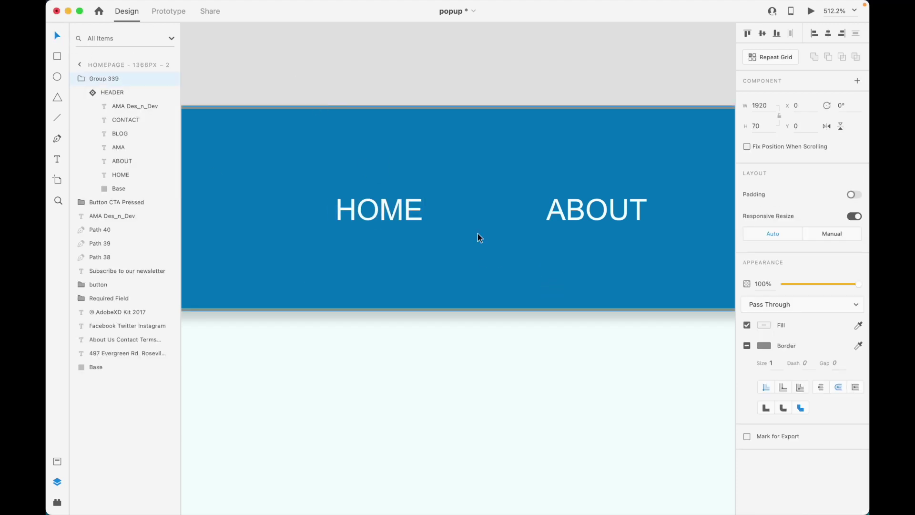
{"action": "right_click", "coordinate": [530, 262]}
{"action": "left_click", "coordinate": [490, 333]}
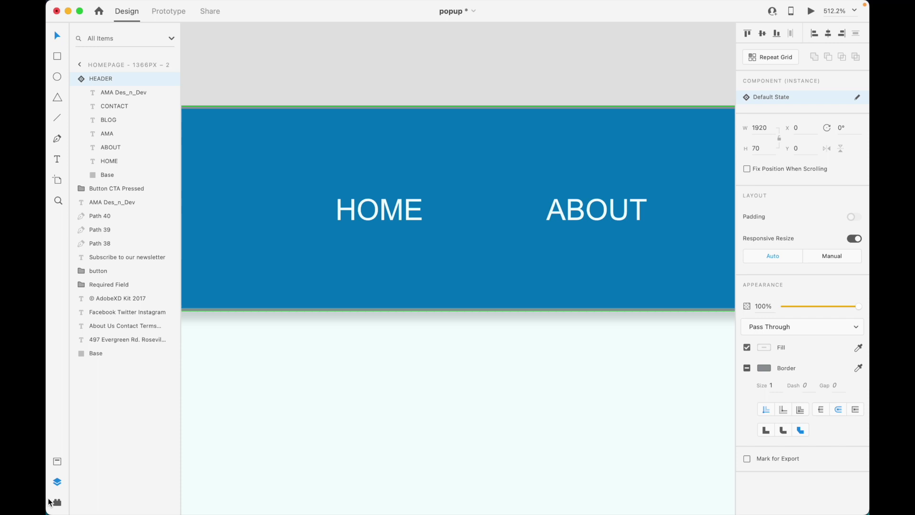
- Place two instances of the HEADER component from the document assets, one below the other, on the empty canvas above the artboard
{"action": "left_click", "coordinate": [57, 461]}
{"action": "left_click", "coordinate": [137, 156]}
{"action": "left_click_drag", "start_coordinate": [136, 156], "coordinate": [557, 102]}
{"action": "left_click", "coordinate": [490, 168]}
{"action": "scroll", "coordinate": [490, 167], "scroll_direction": "down", "scroll_amount": 2}
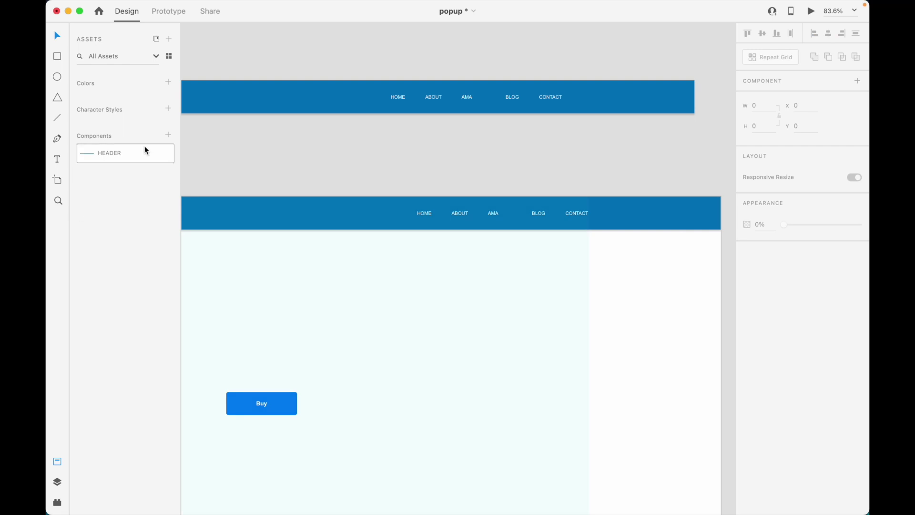
{"action": "left_click_drag", "start_coordinate": [145, 149], "coordinate": [392, 157]}
{"action": "left_click", "coordinate": [453, 130]}
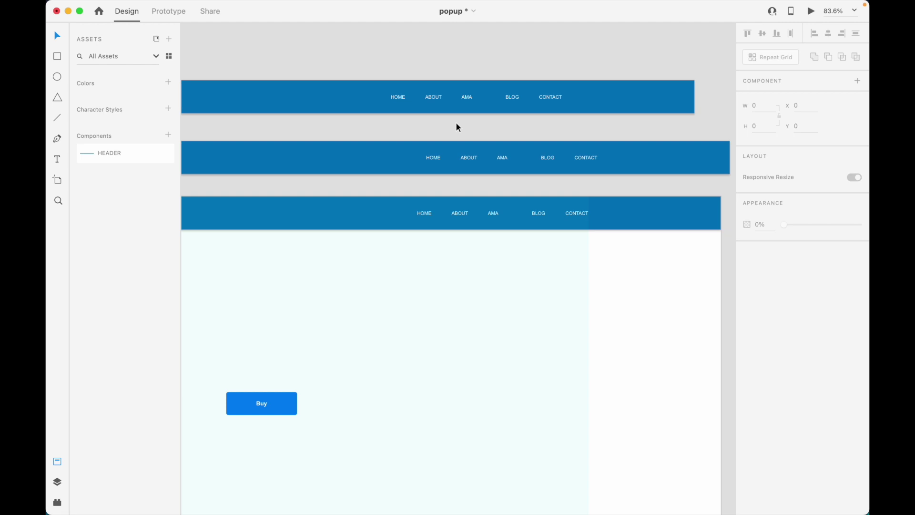
{"action": "right_click", "coordinate": [627, 260]}
{"action": "left_click", "coordinate": [611, 185]}
{"action": "right_click", "coordinate": [612, 188]}
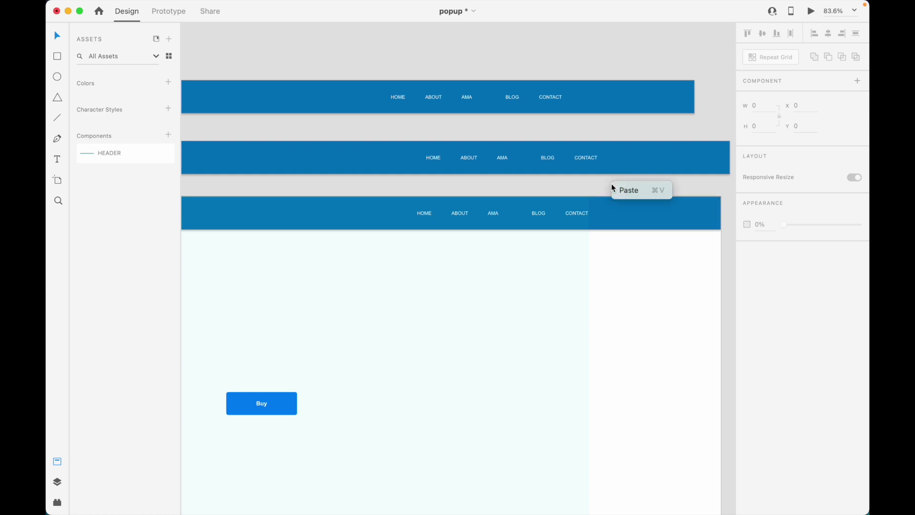